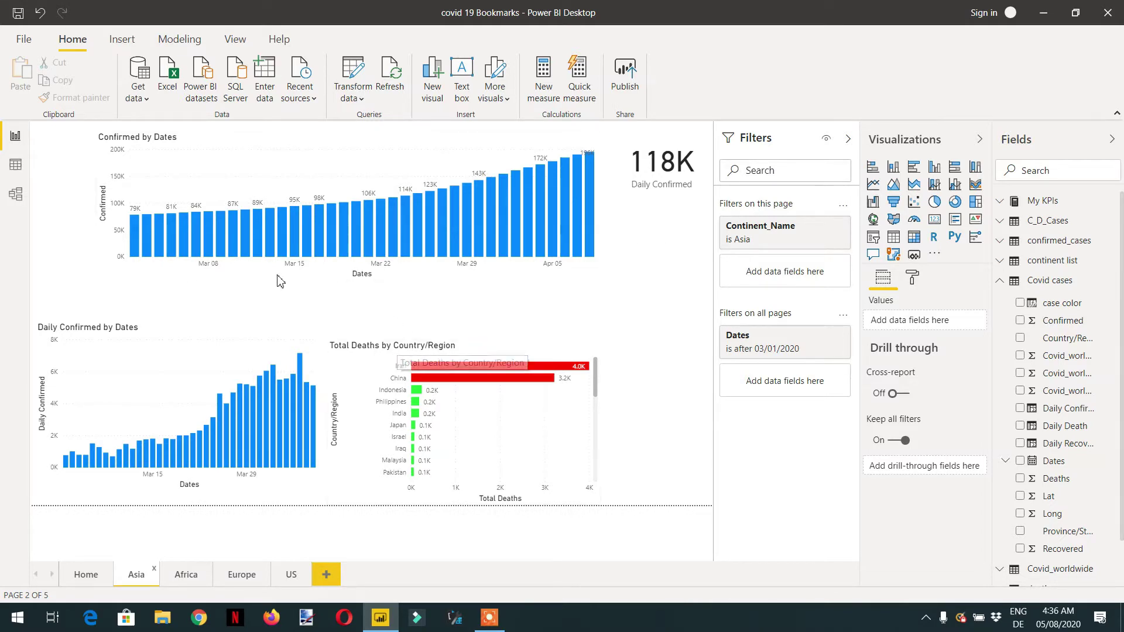
- Review the charts on the Asia, Africa and Europe report pages
click(479, 274)
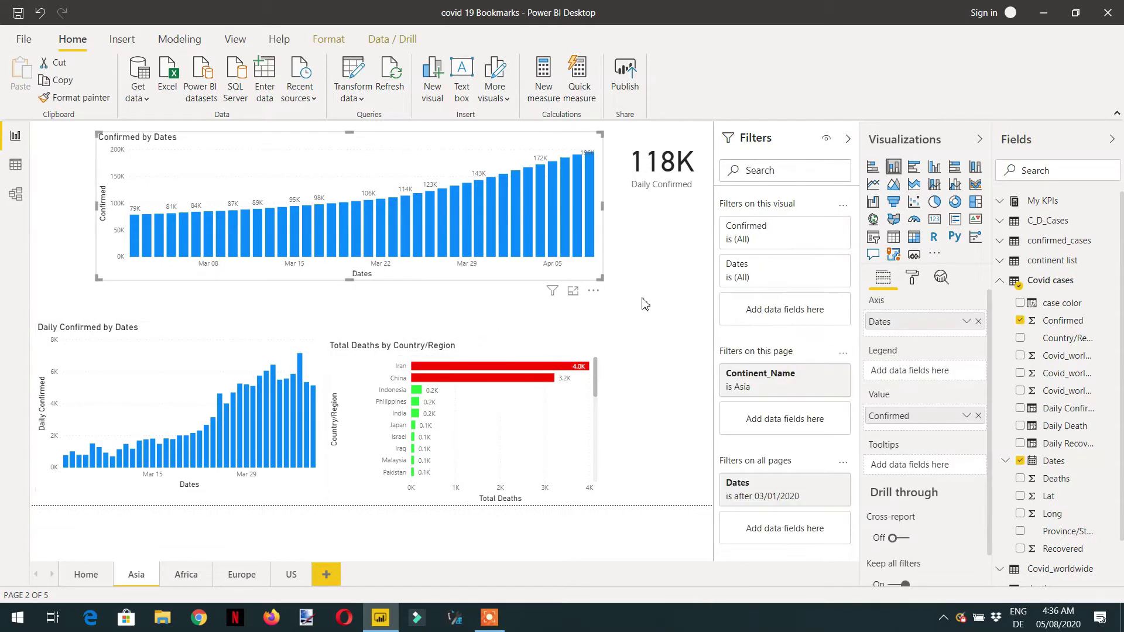
click(644, 304)
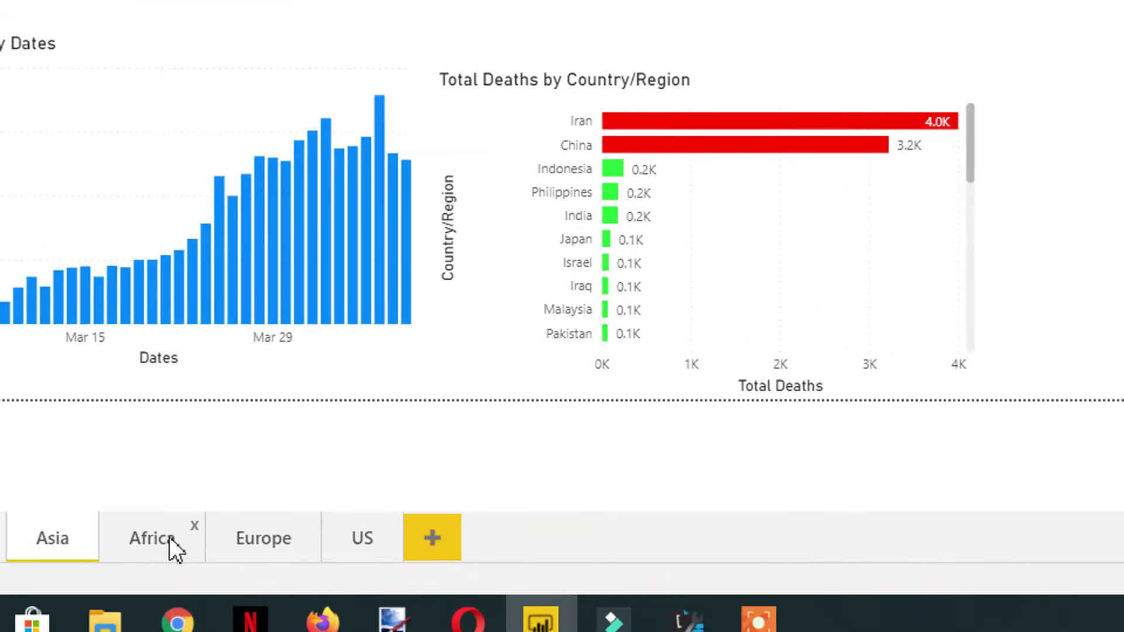
click(170, 536)
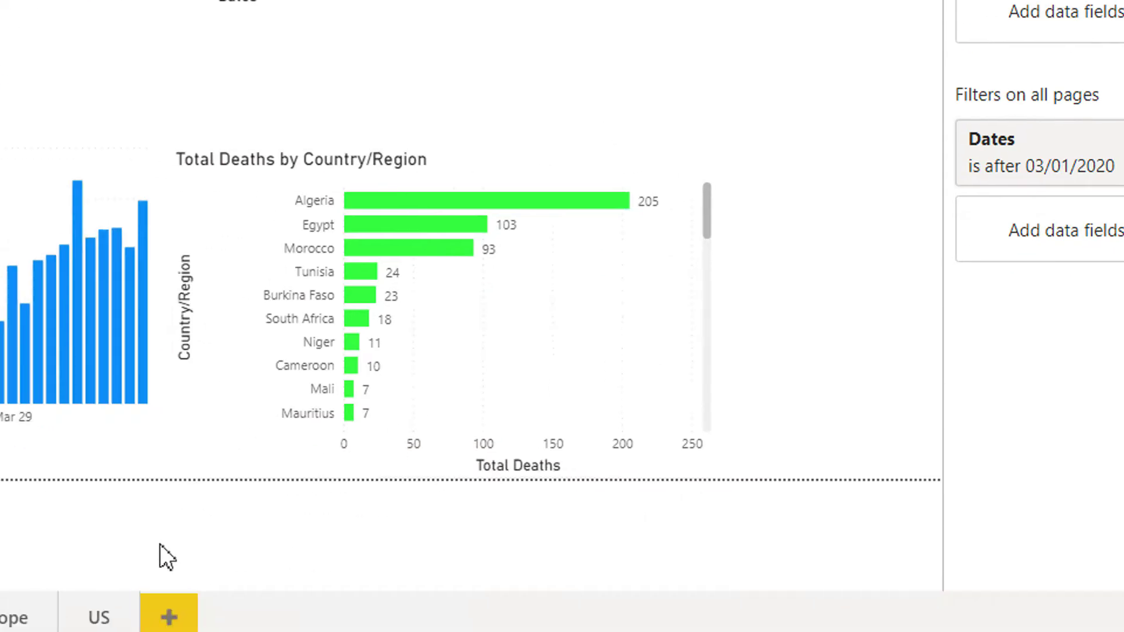
click(8, 619)
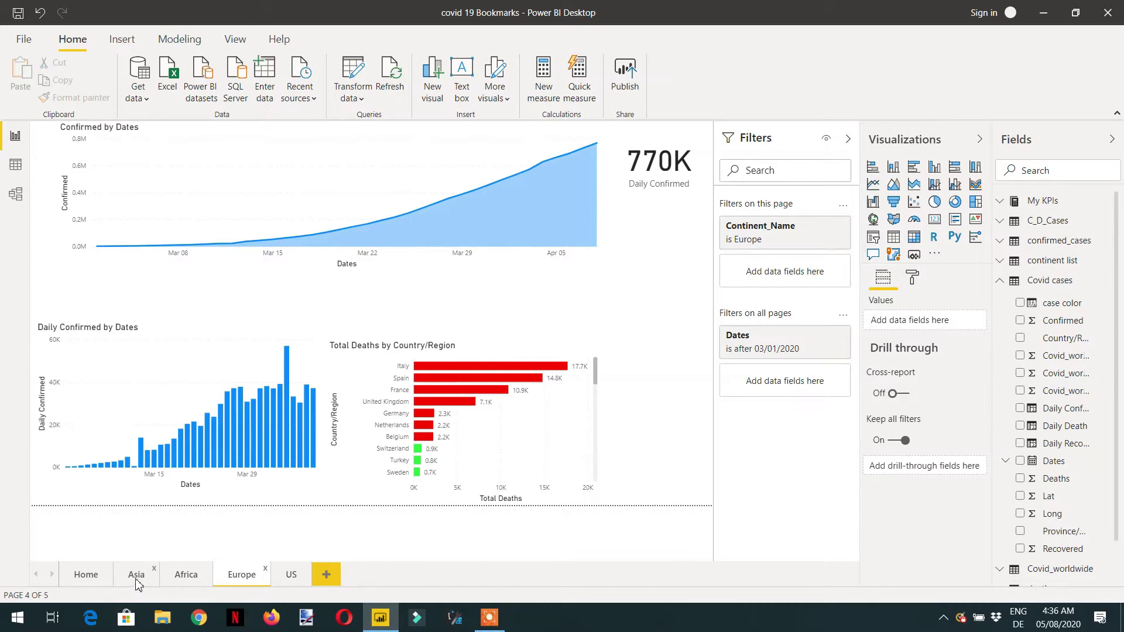
- Rename the Daily Confirmed field of the card on the Asia page to "Total cases"
click(141, 581)
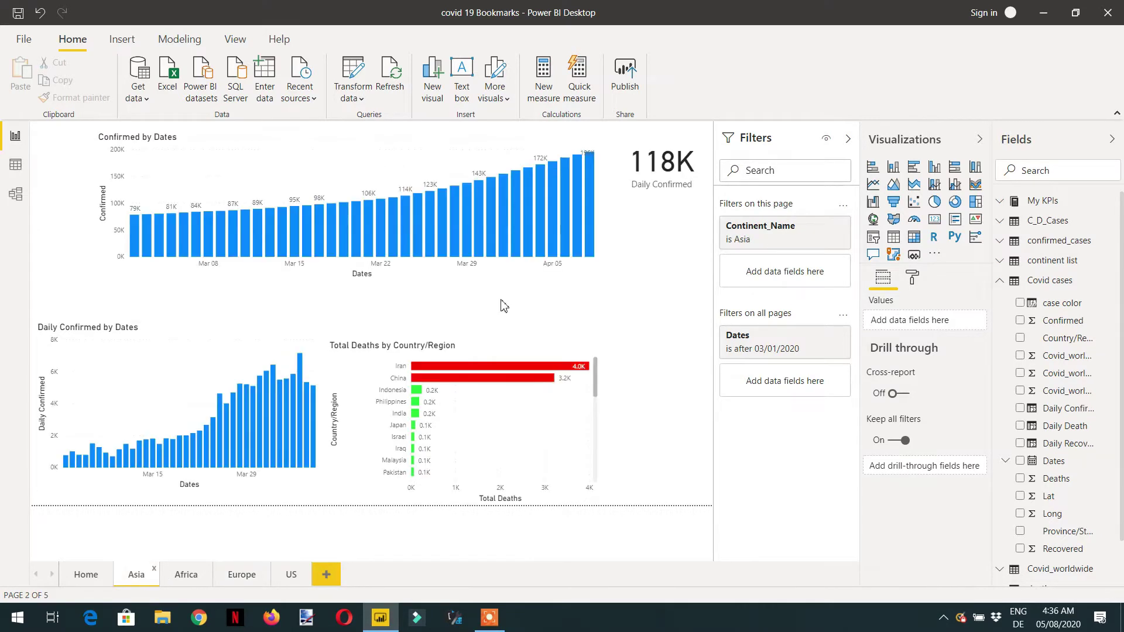
click(676, 193)
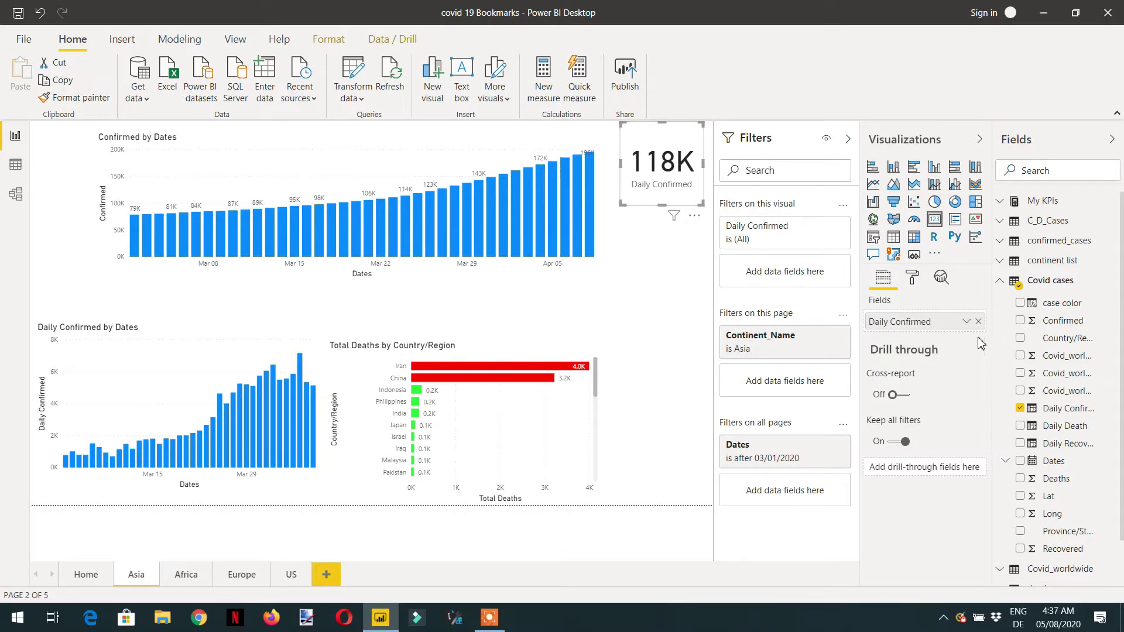
click(967, 321)
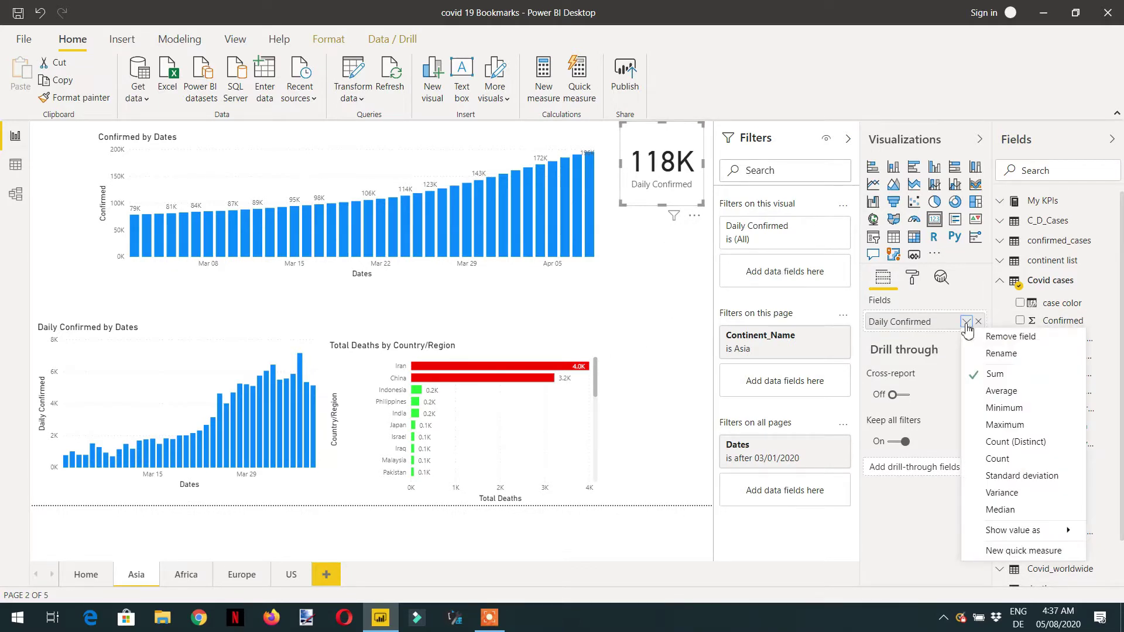
click(1001, 354)
text(Total cases)
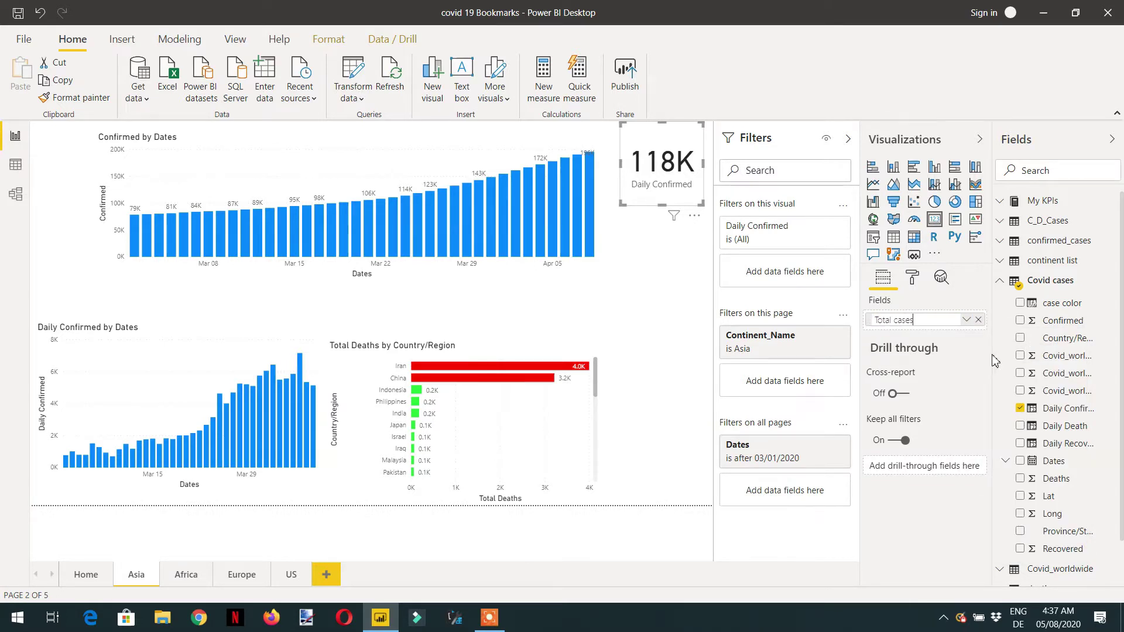
key(ctrl+a)
key(Return)
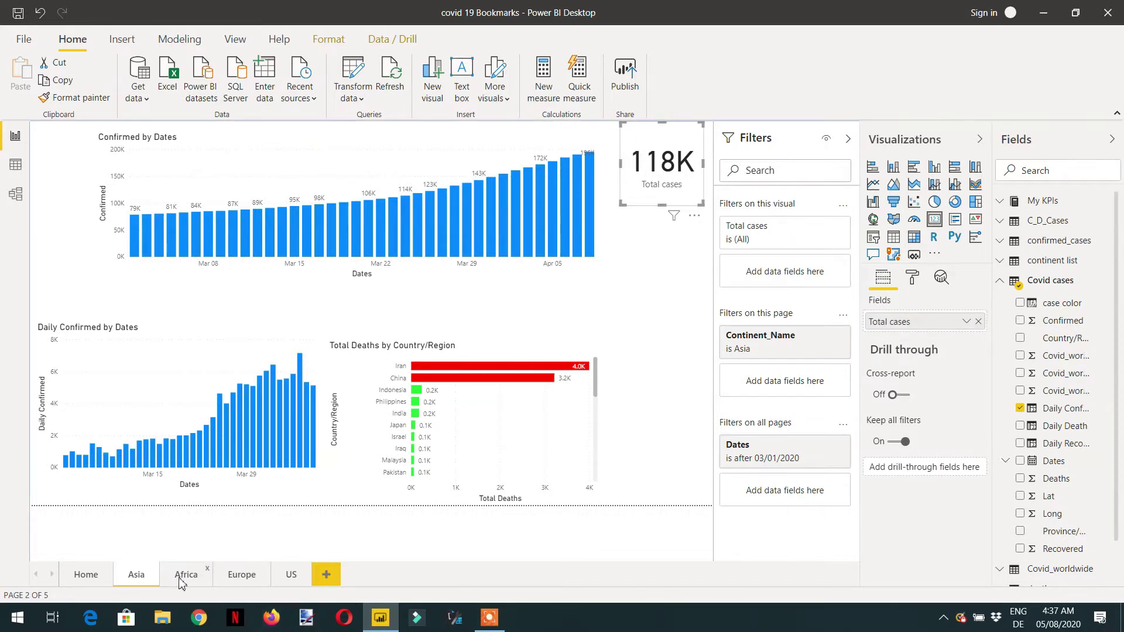
- Select the Daily Confirmed card on the Africa page
click(194, 578)
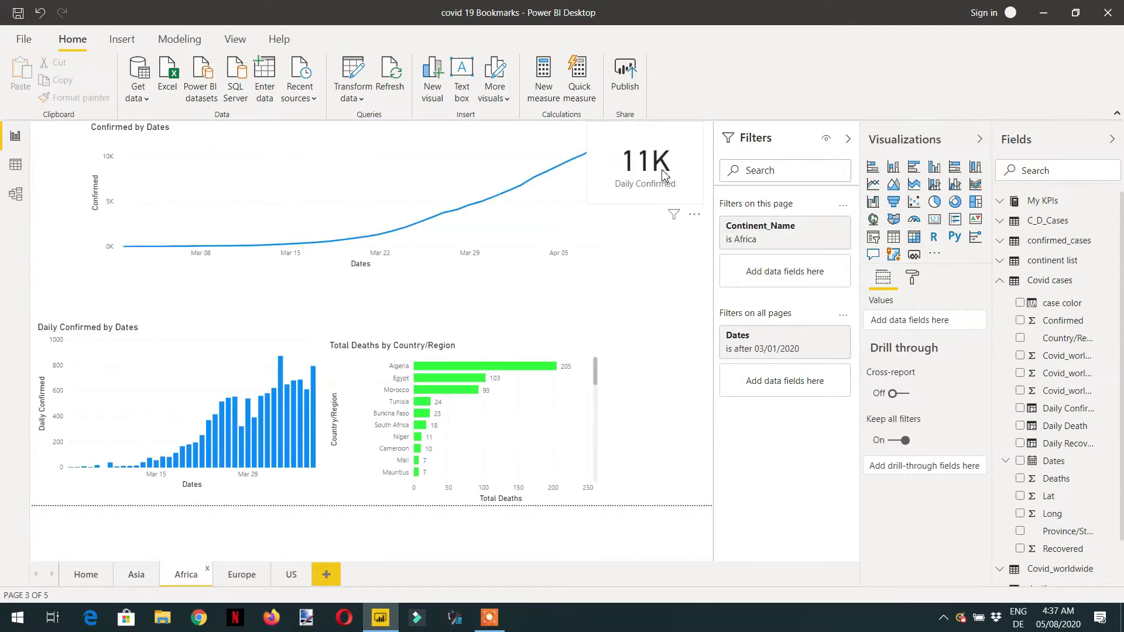
click(600, 176)
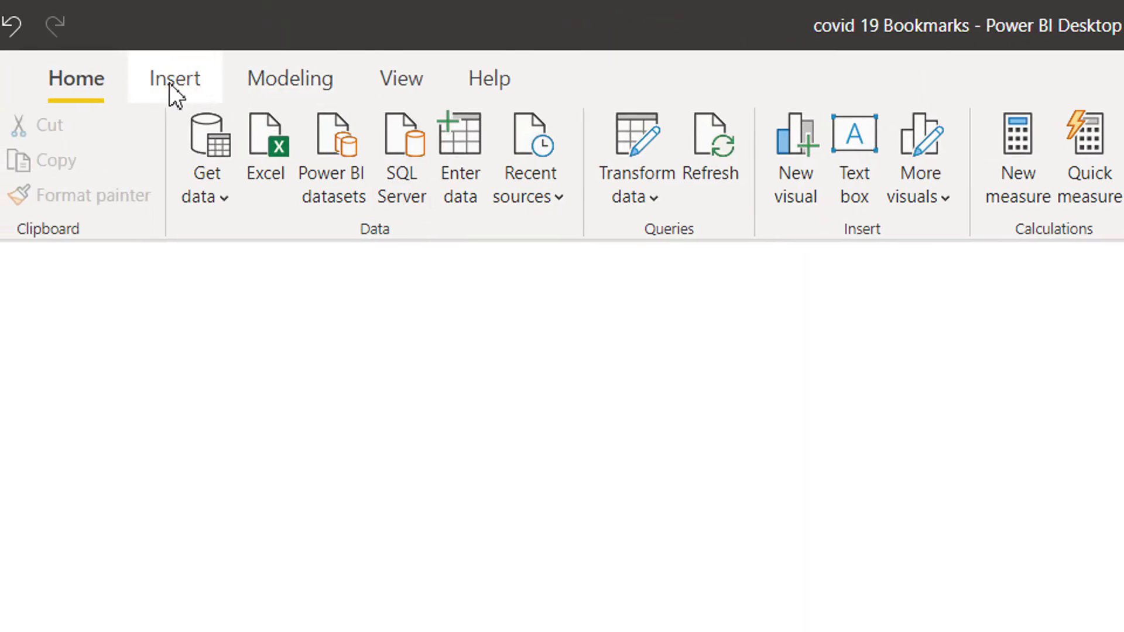
- Insert a blank button on the Home page and move it away from the canvas corner
click(171, 82)
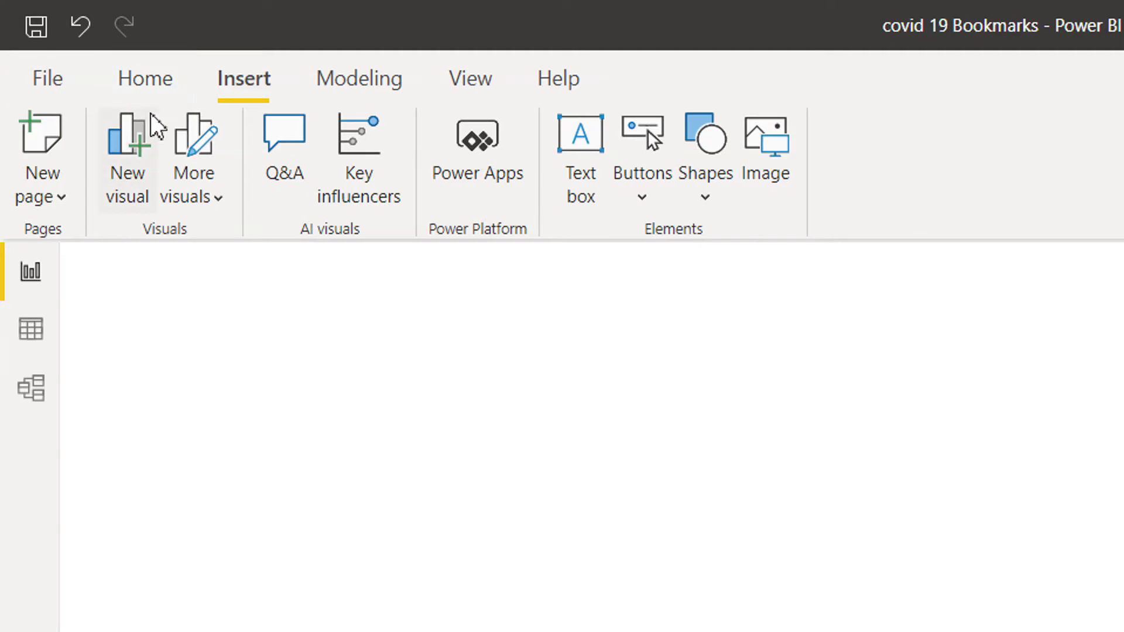
click(644, 208)
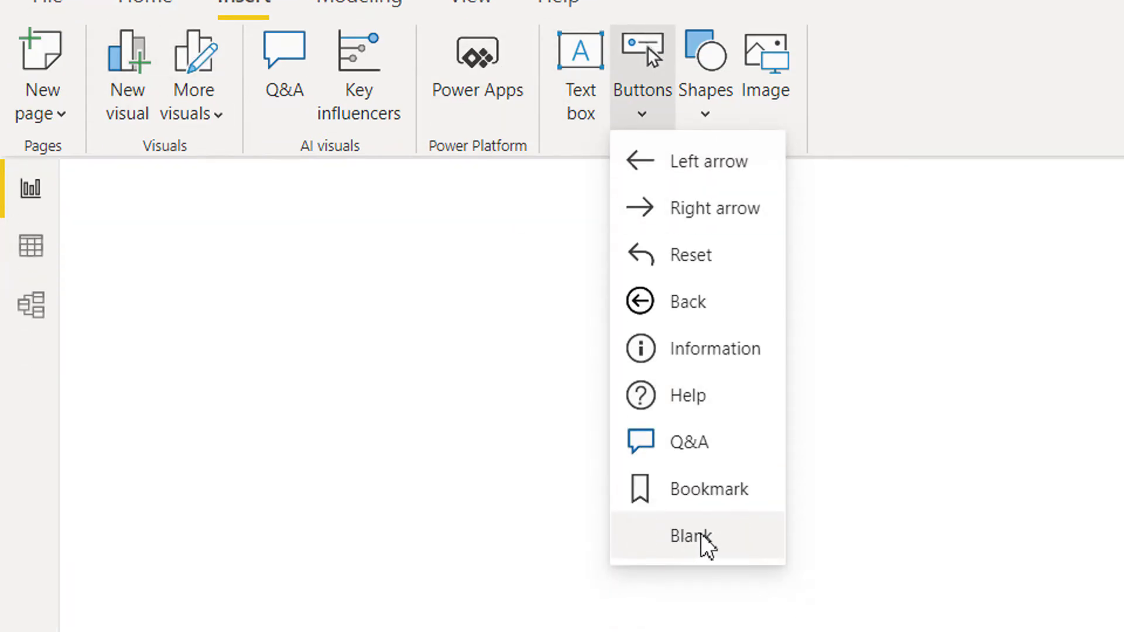
click(704, 534)
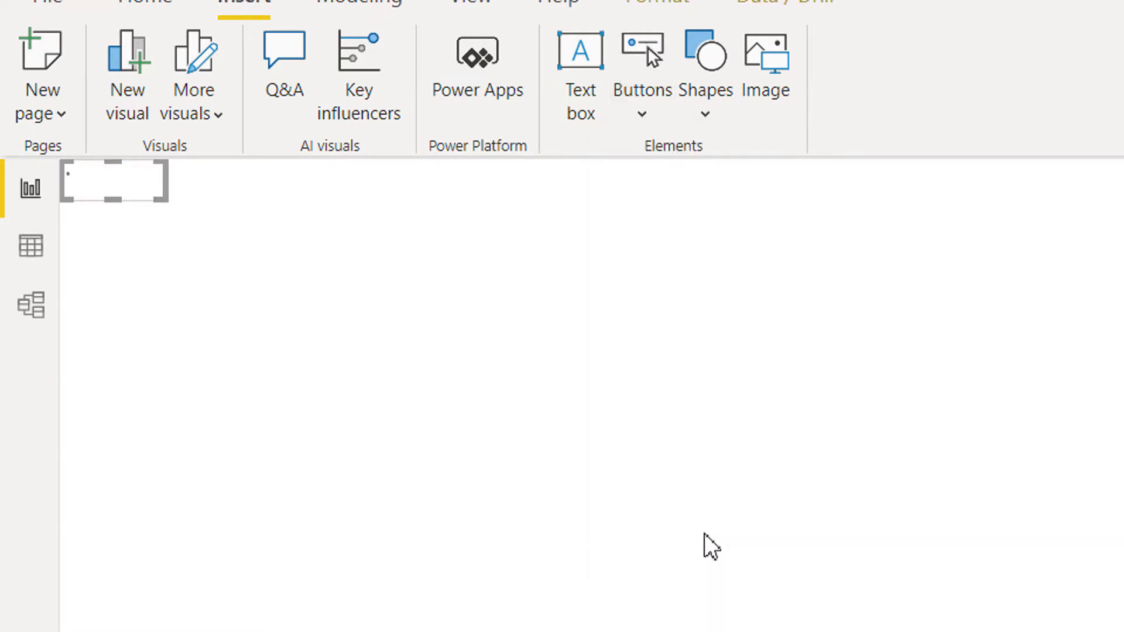
drag(128, 188, 325, 338)
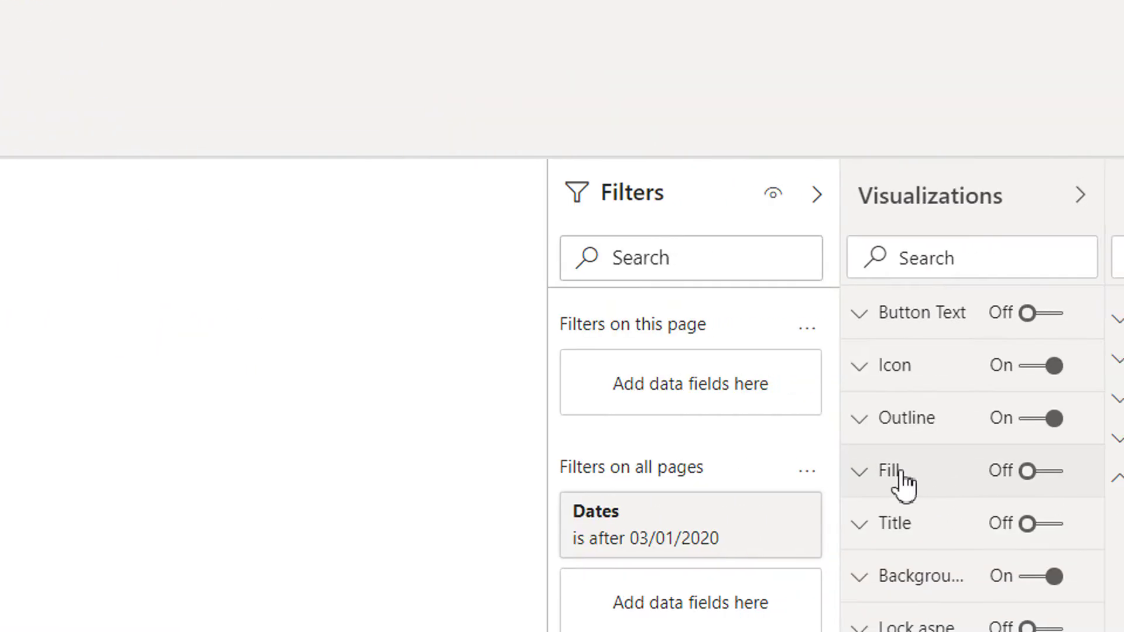
- Turn on the blank button's text and set it to "Asia" for the default state
click(957, 325)
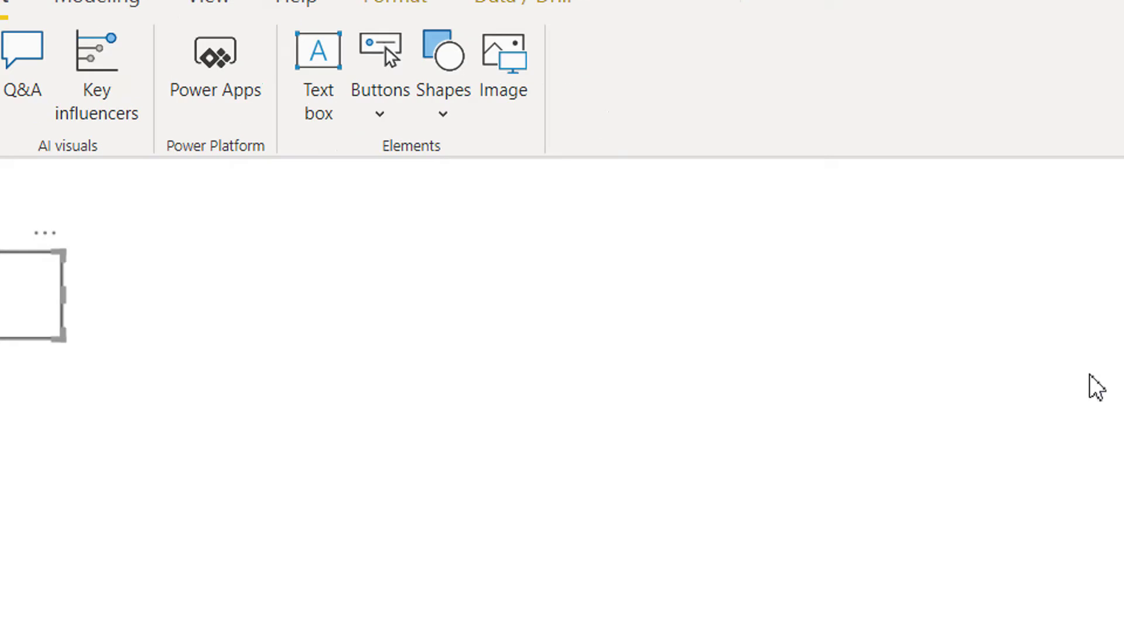
click(951, 314)
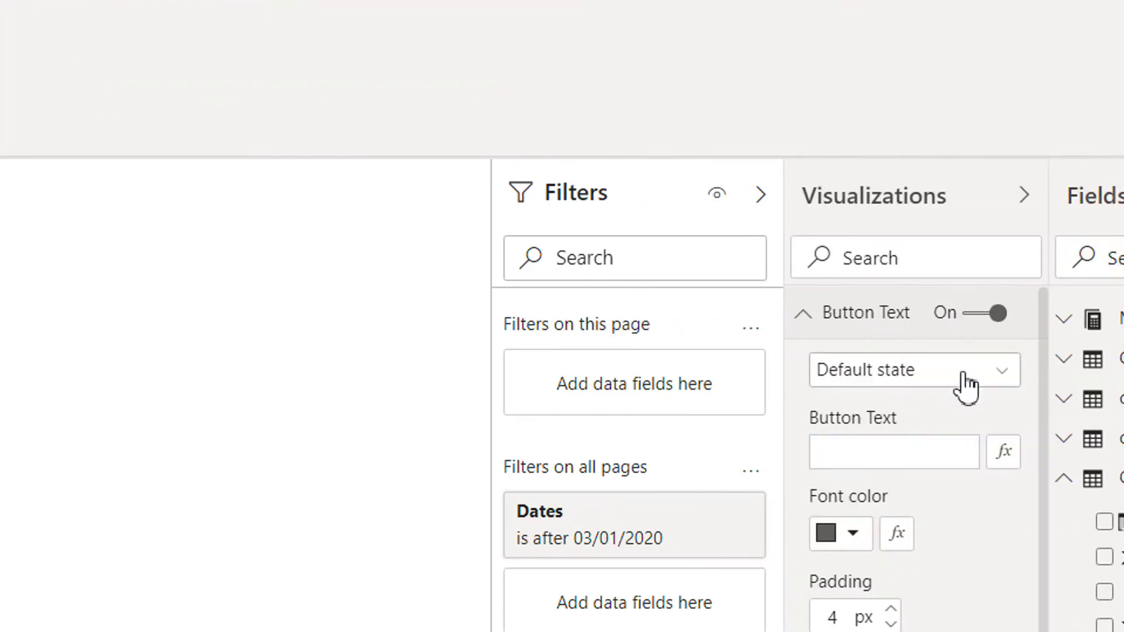
click(918, 452)
text(Asia)
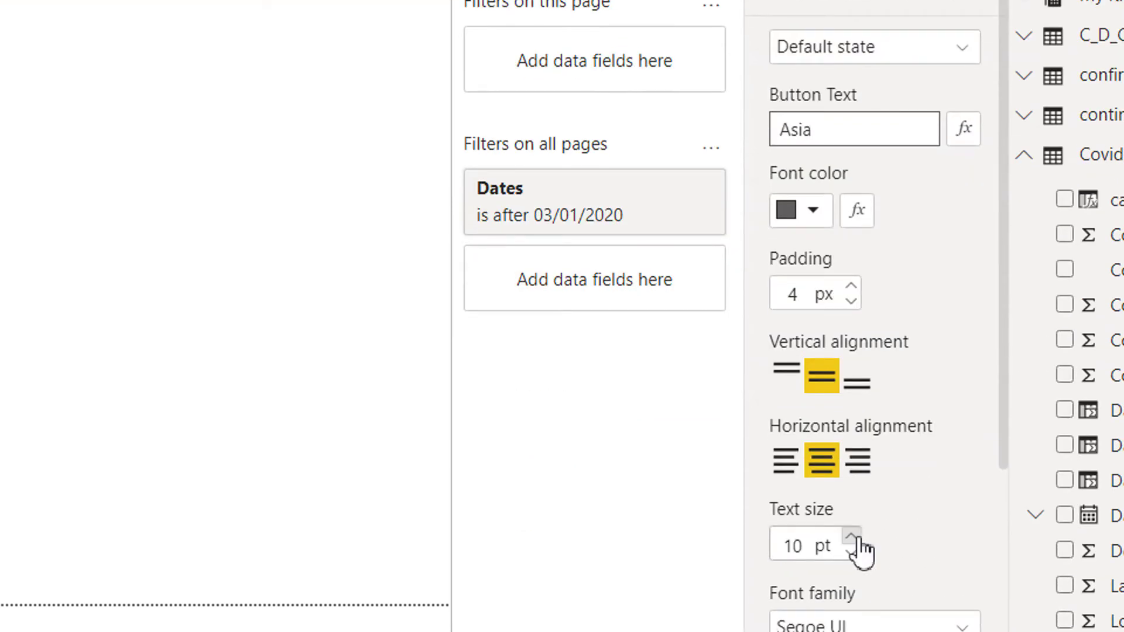
- Increase the text size of the Asia button's label by several points
click(852, 535)
click(852, 536)
click(852, 535)
click(852, 535)
click(852, 535)
click(852, 535)
click(852, 535)
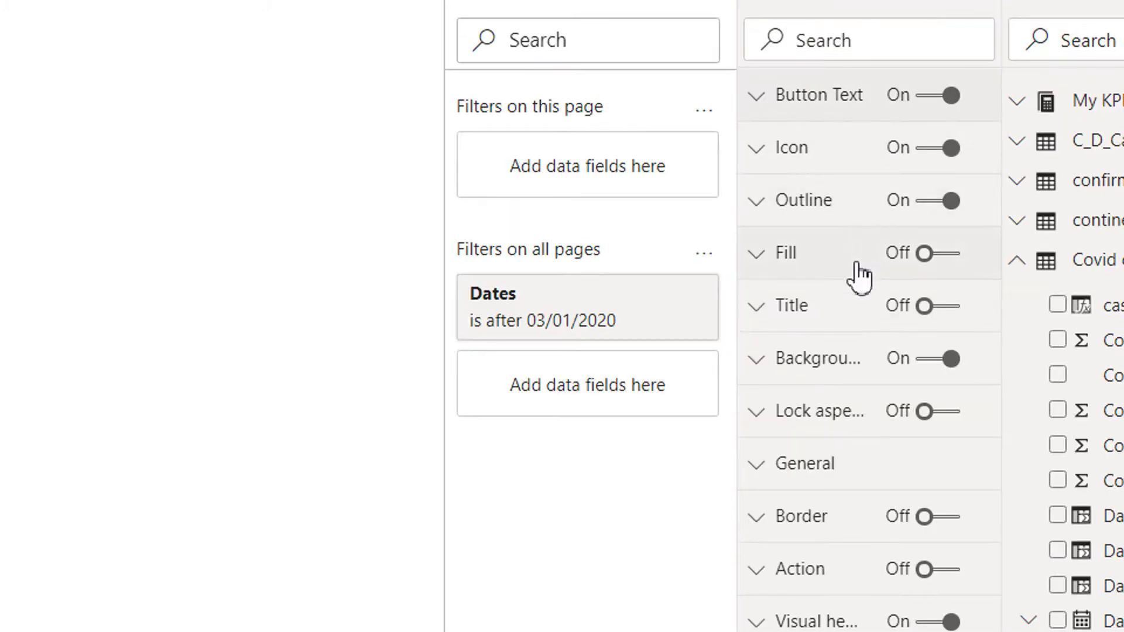
- Turn on the Asia button's fill, set its on-hover color to #70bbff (Theme color 1, 40% lighter) and lower the fill's transparency
click(940, 253)
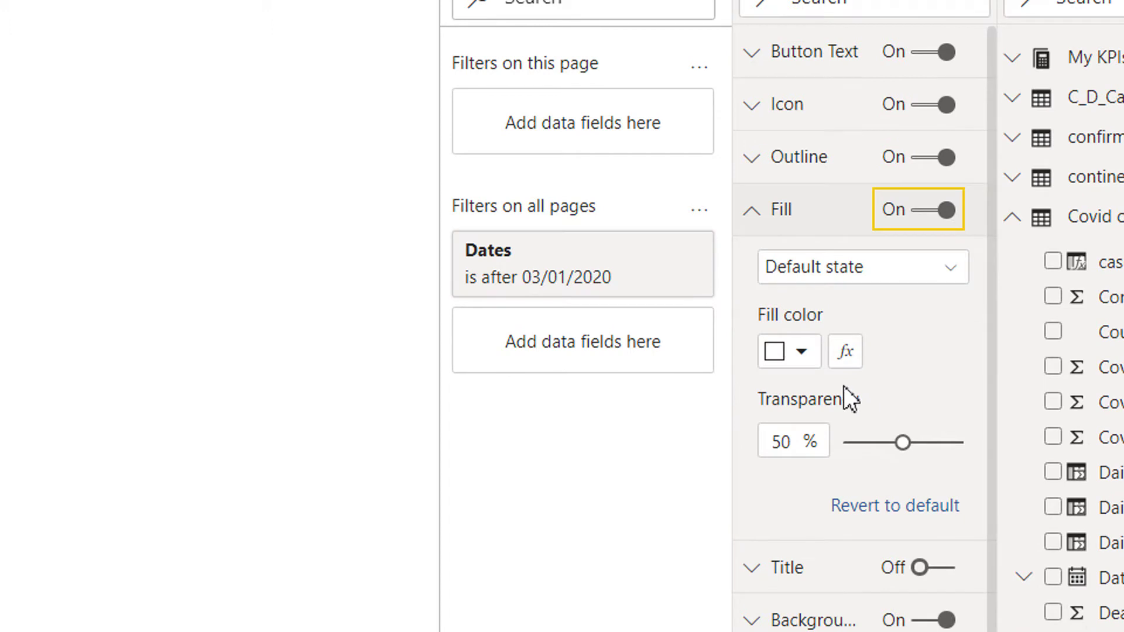
click(876, 280)
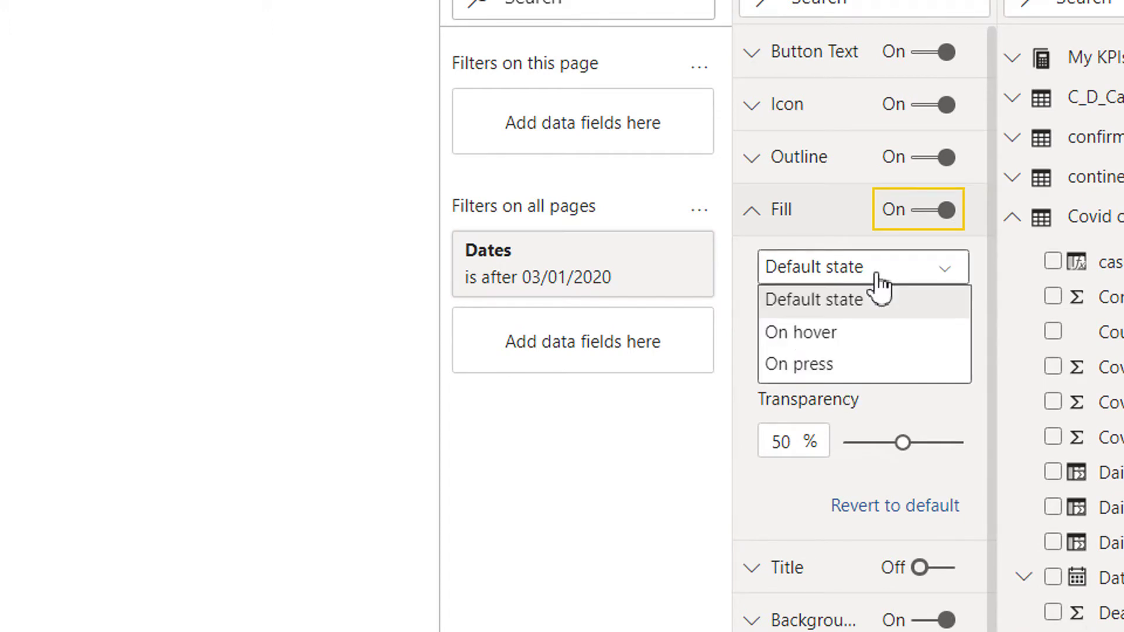
click(832, 338)
click(812, 365)
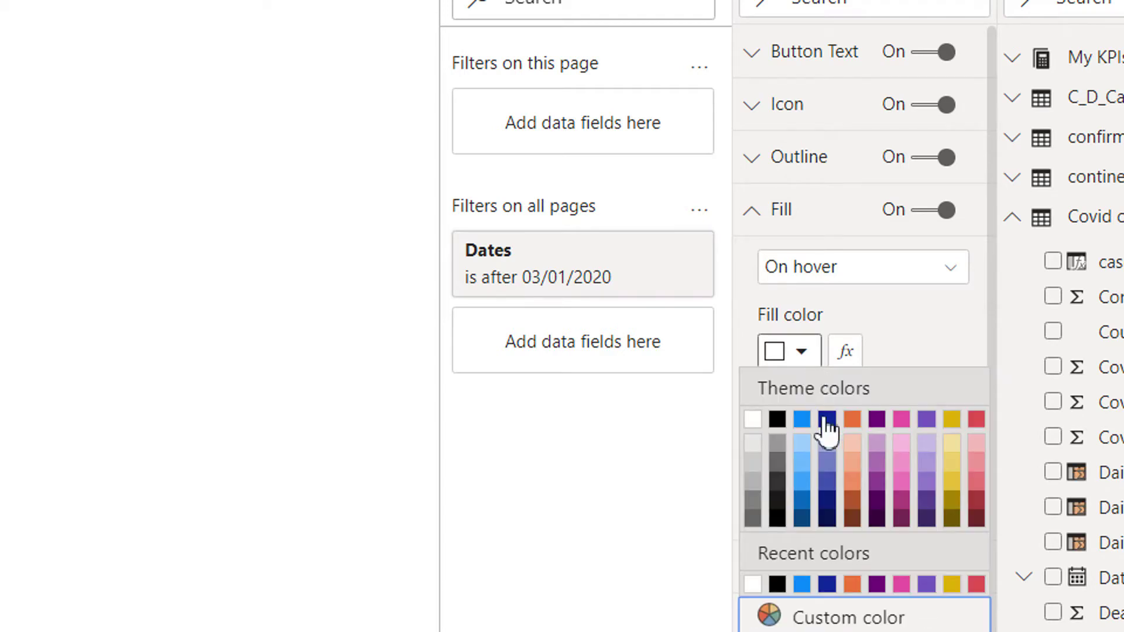
click(800, 457)
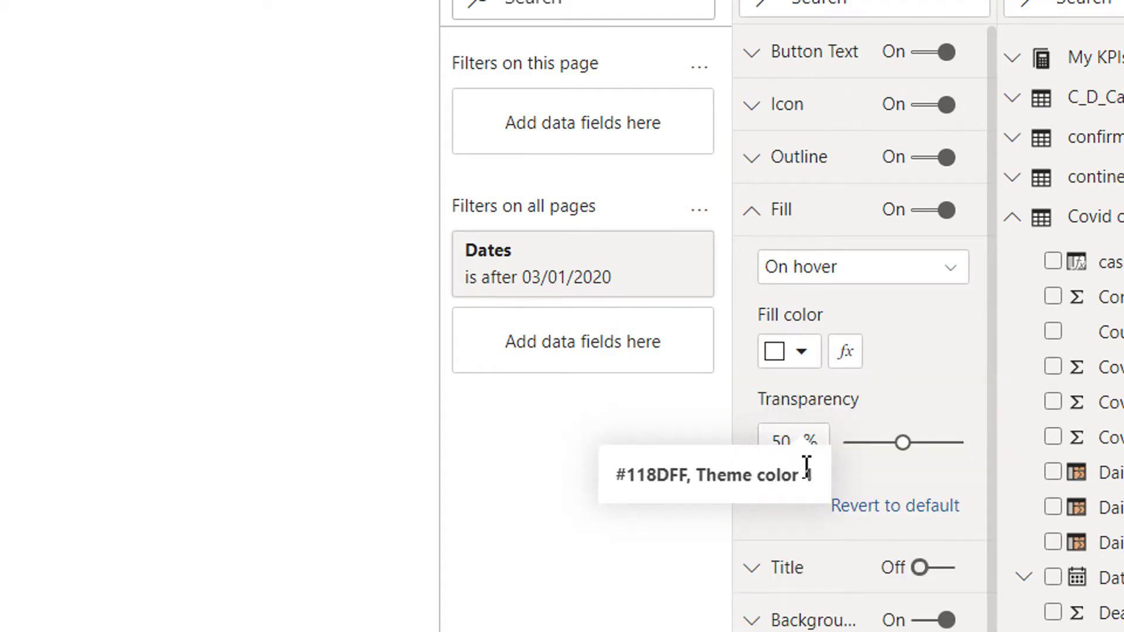
click(802, 354)
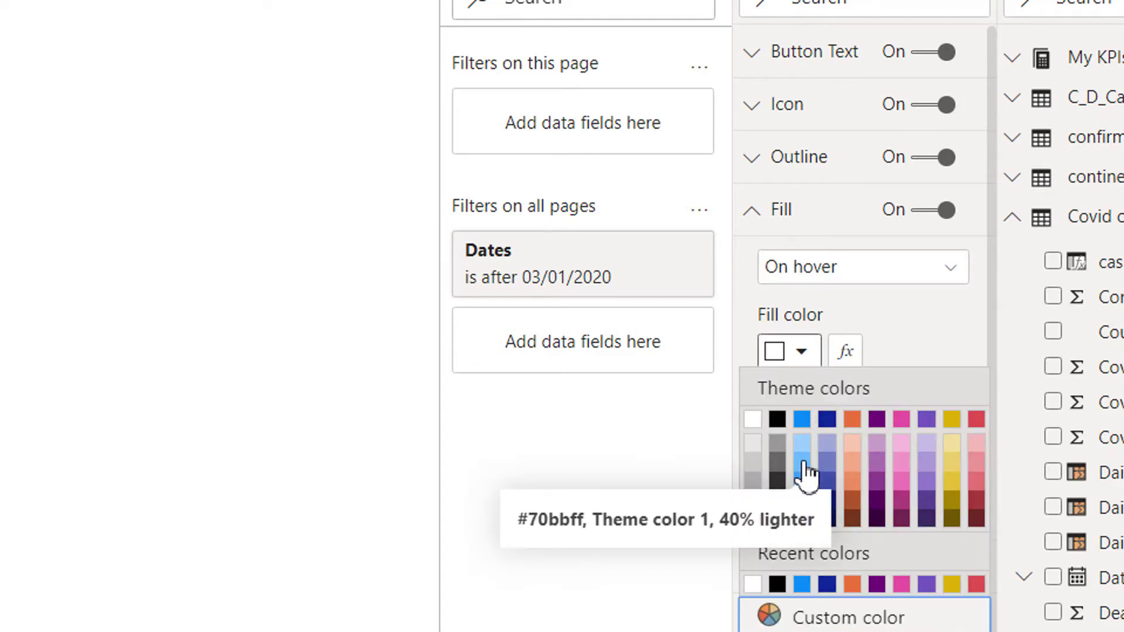
click(805, 469)
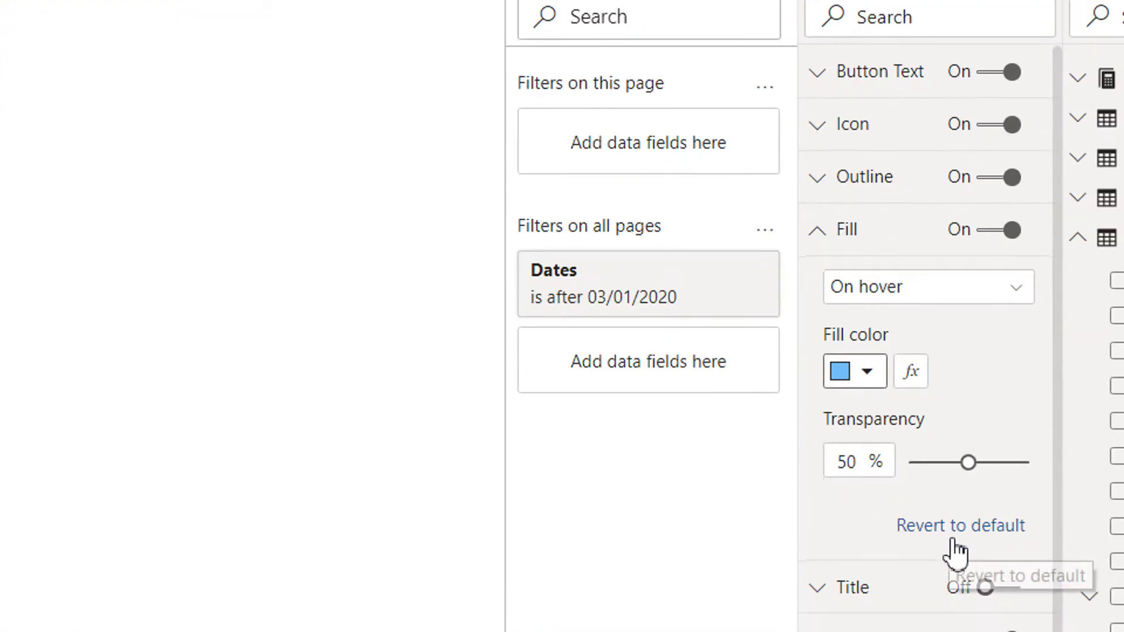
scroll(958, 541, down, 2)
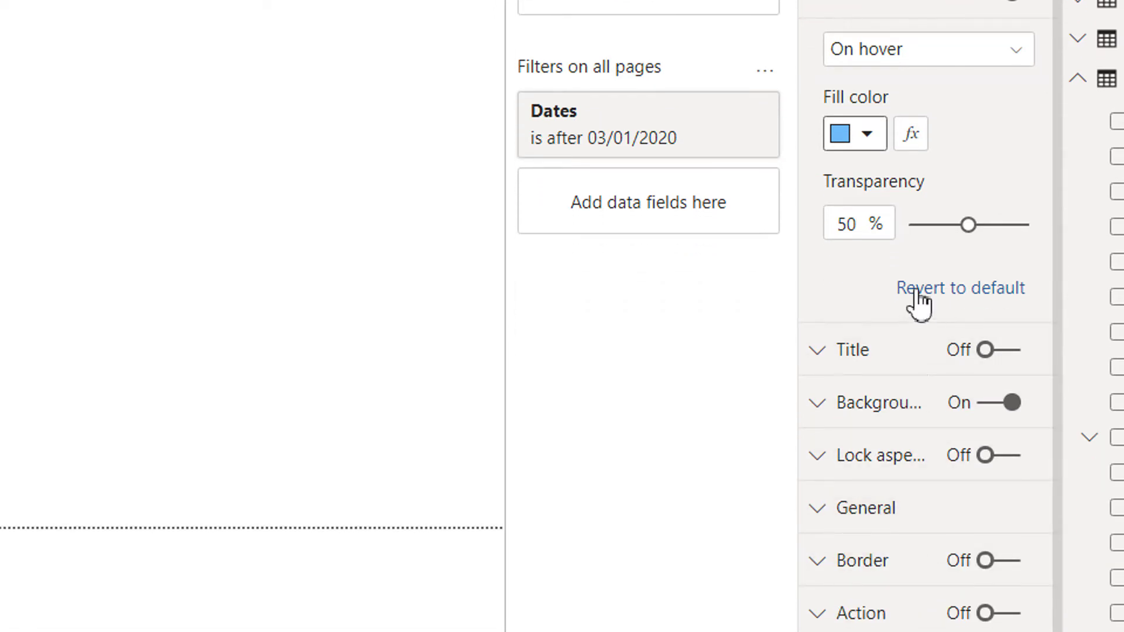
drag(968, 224, 935, 240)
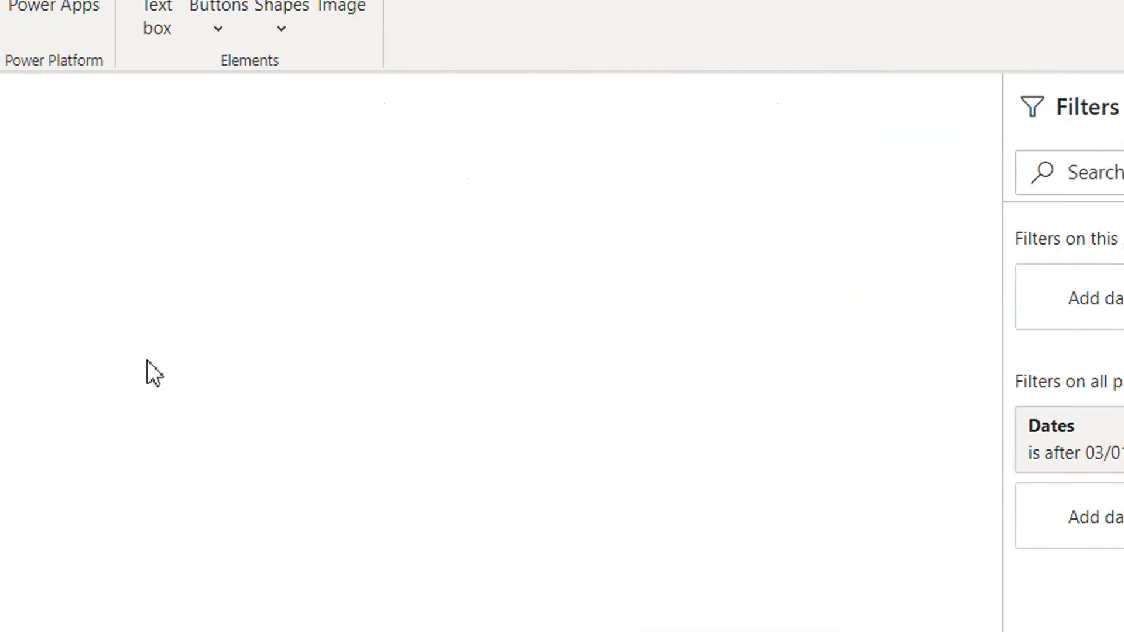
- Duplicate the Asia button three times on the Home page
click(188, 248)
key(ctrl+v)
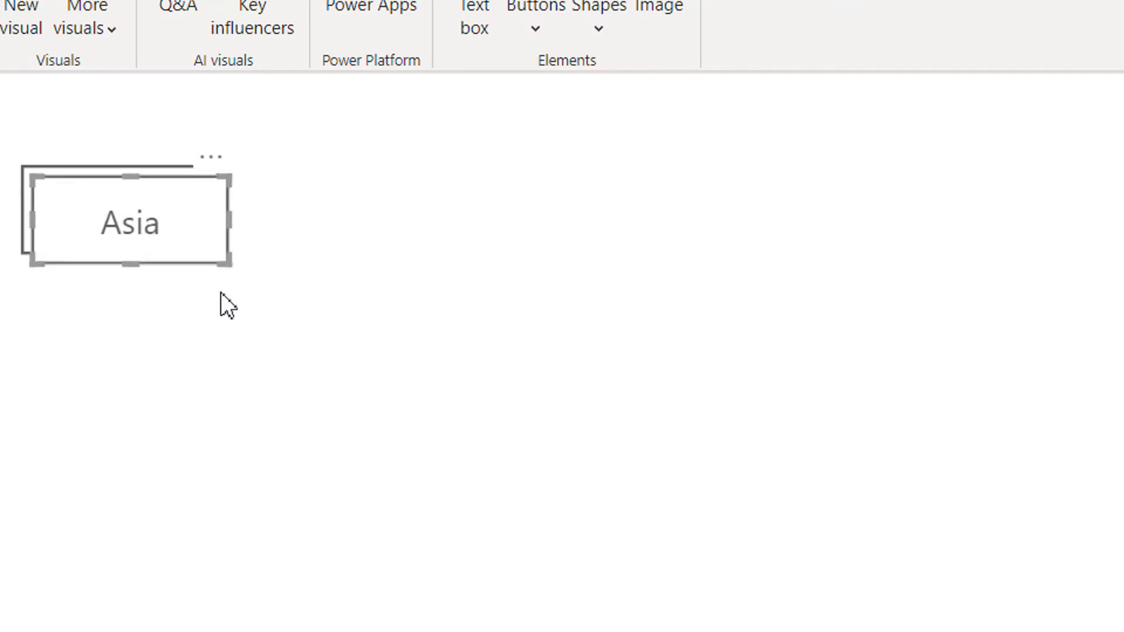
key(ctrl+v)
key(ctrl+v)
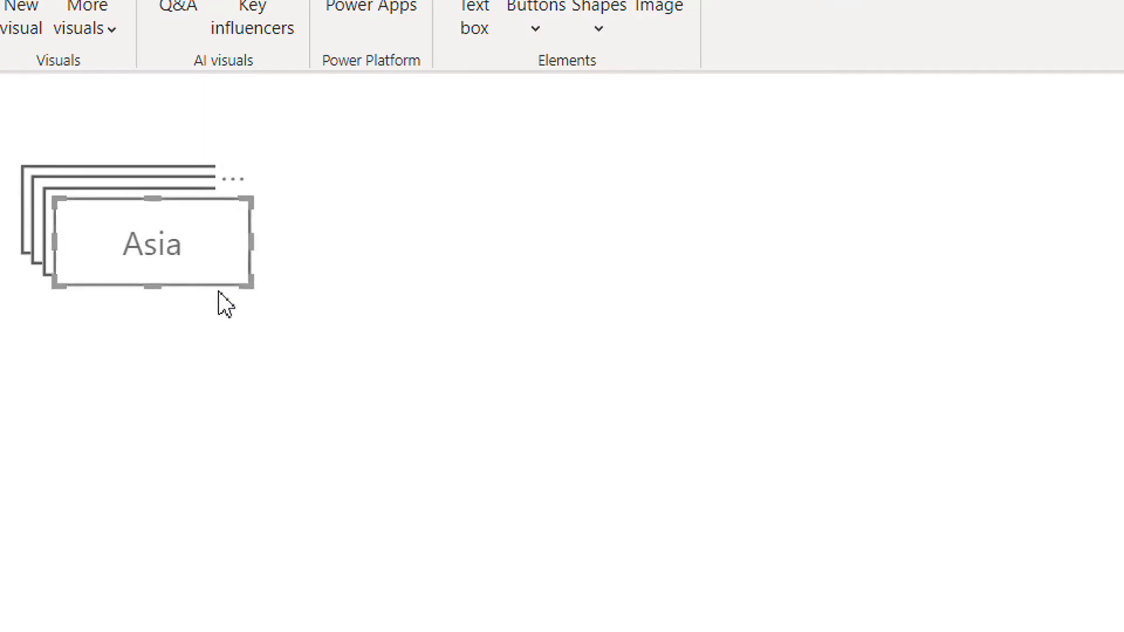
- Spread the copied buttons out in a vertical column below the original Asia button
drag(201, 269, 257, 473)
drag(181, 275, 182, 344)
drag(200, 447, 149, 522)
drag(175, 326, 165, 416)
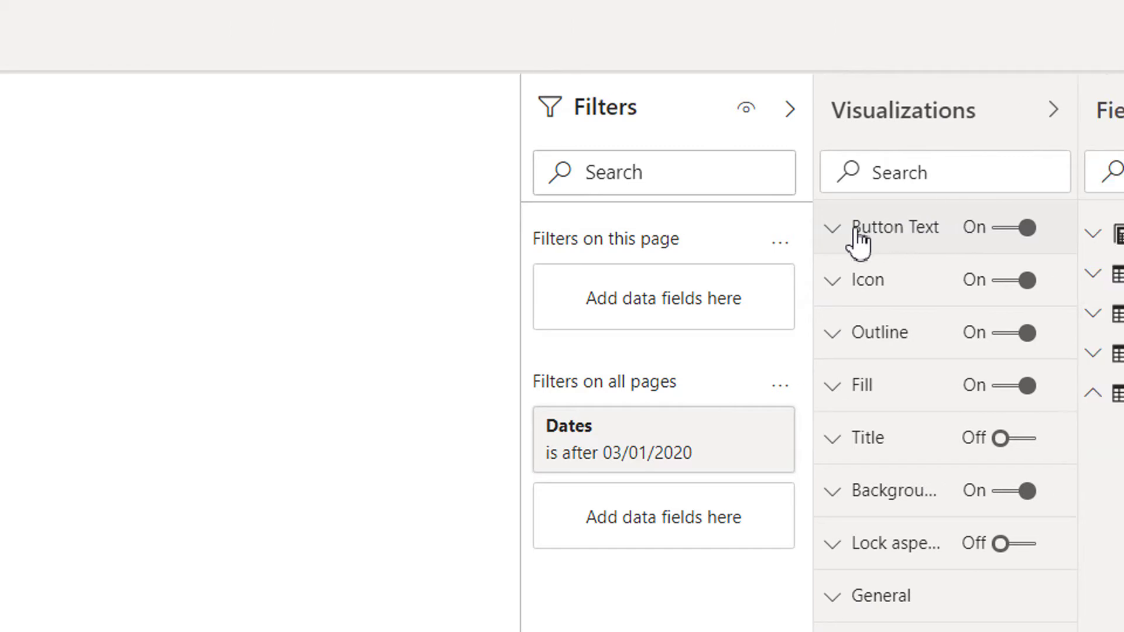
- Change the button text of one of the copies to "Africa"
click(887, 230)
drag(915, 368, 845, 366)
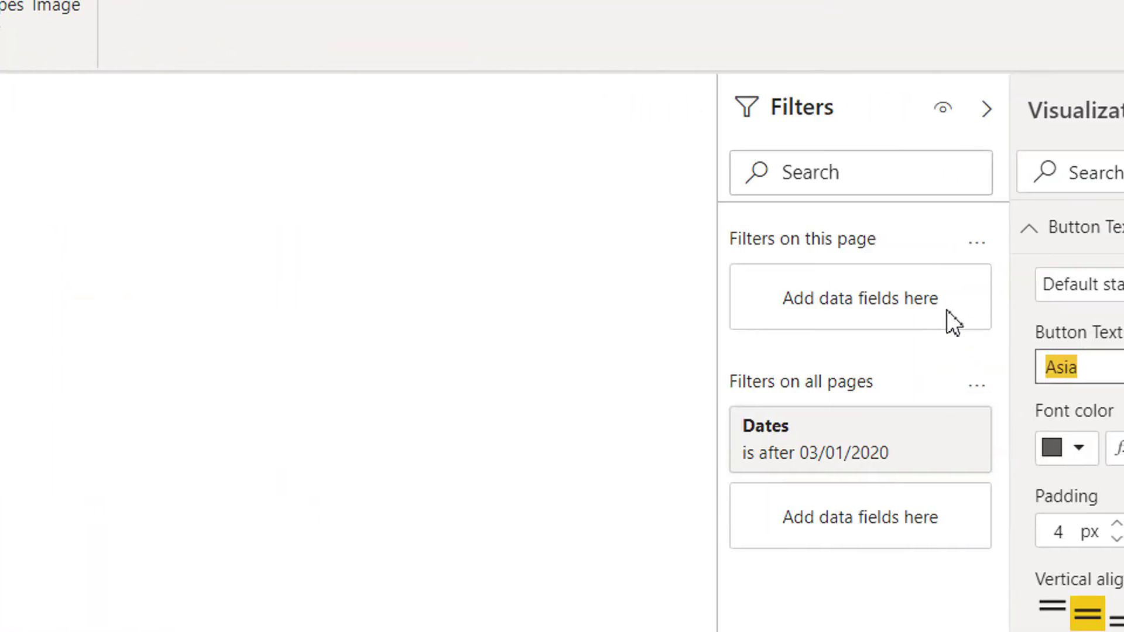
text(Africa)
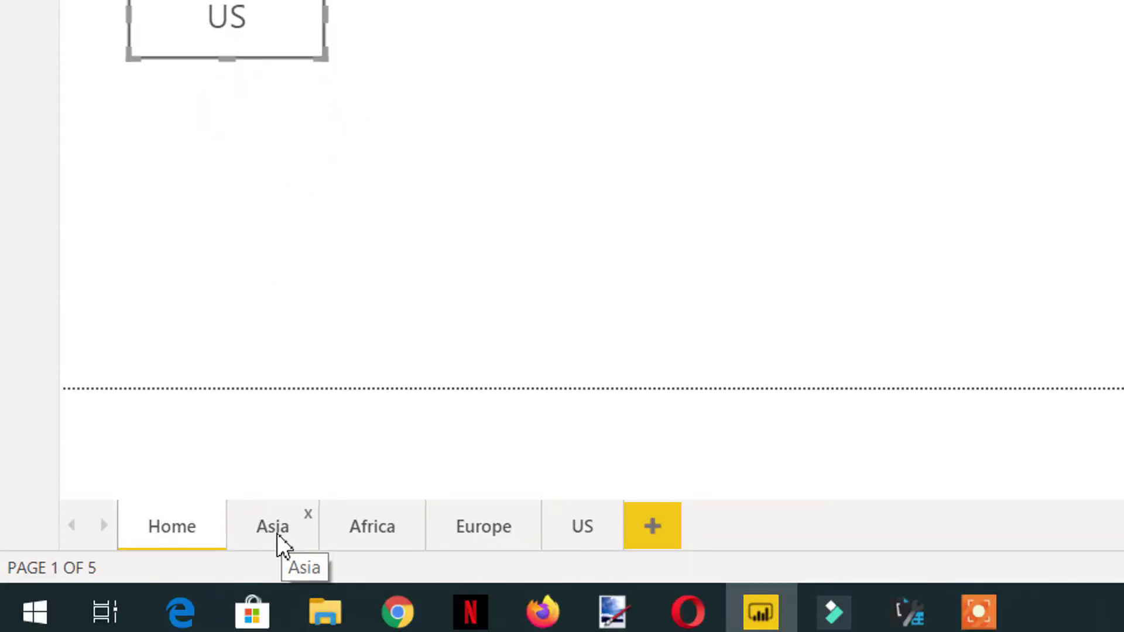
- Open the Asia page and show the Bookmarks pane
click(274, 533)
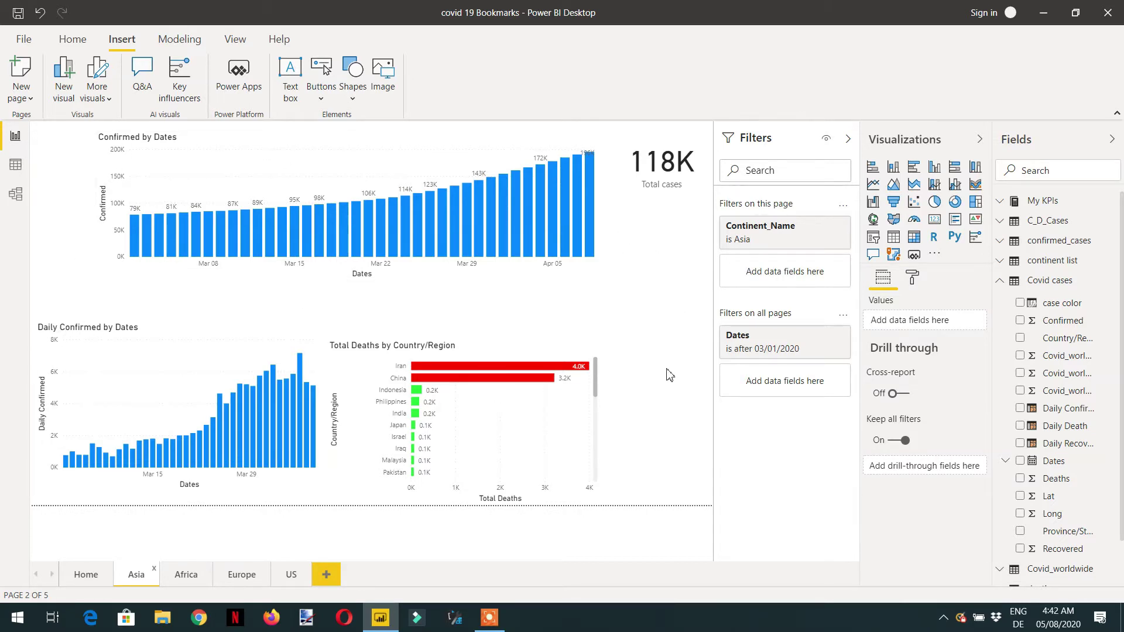
click(235, 41)
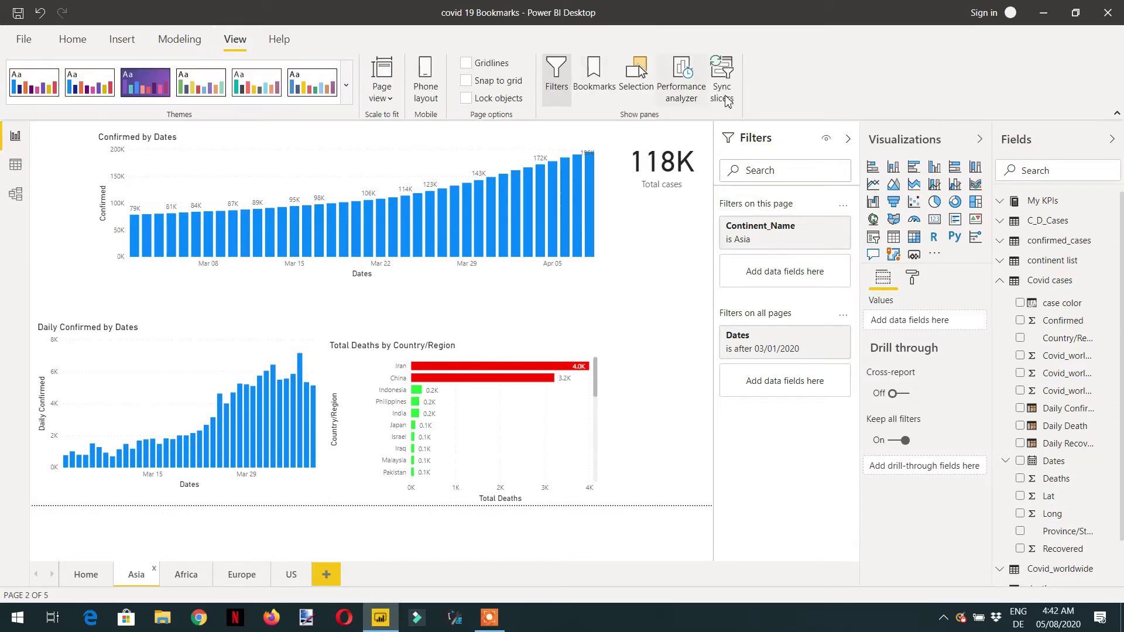
click(602, 95)
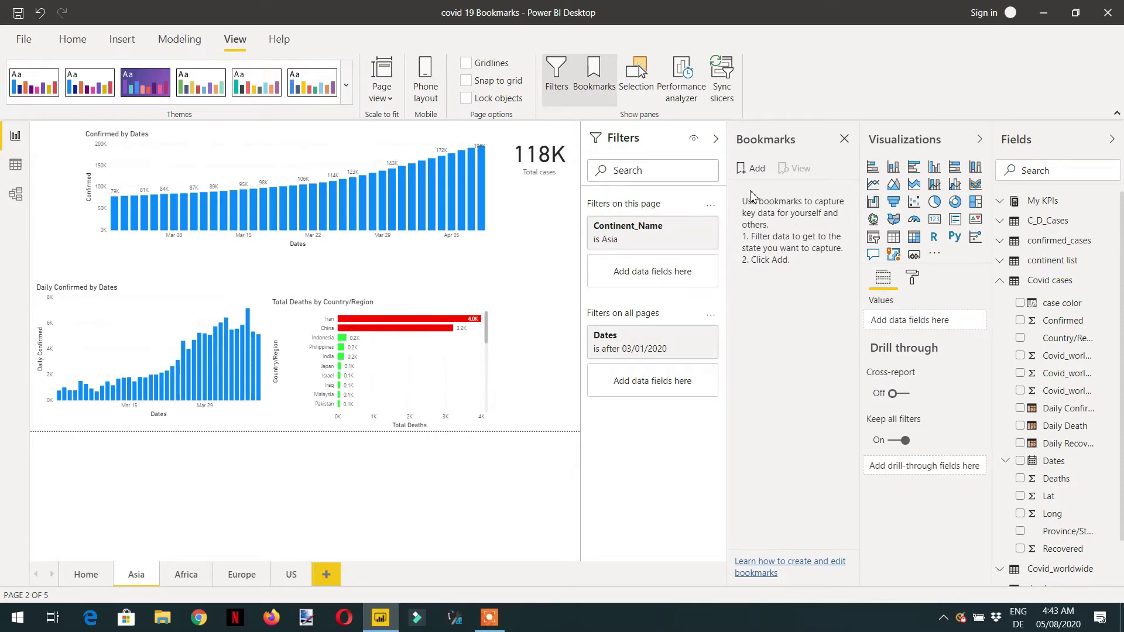
- Add a bookmark for the Asia page and name it "Asia"
click(753, 171)
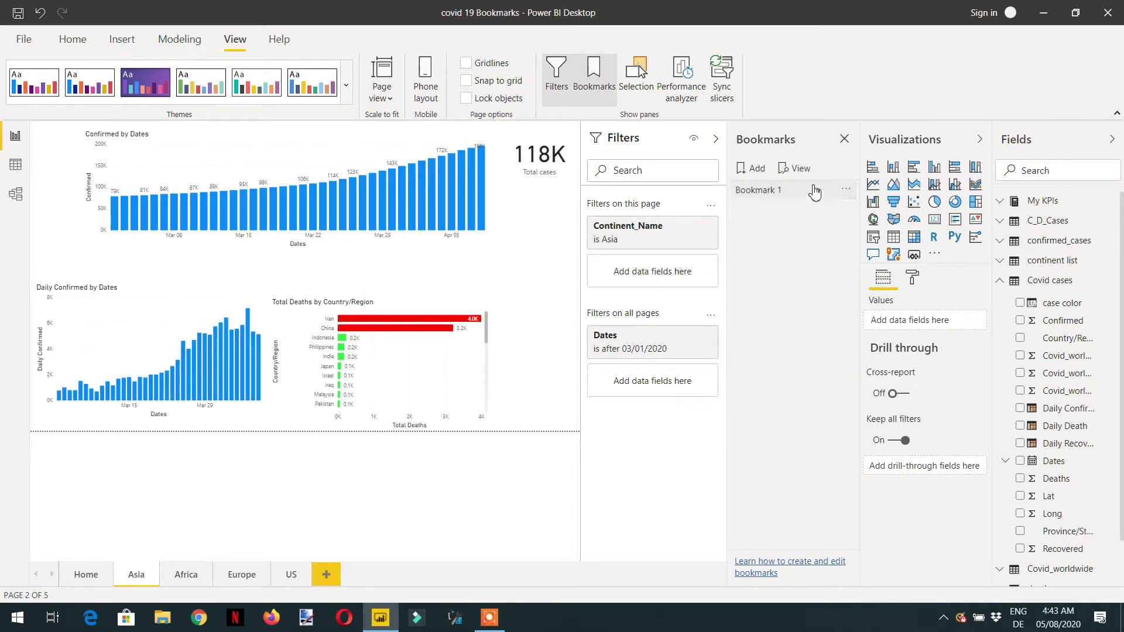
double_click(763, 191)
text(Asia)
key(Return)
click(760, 198)
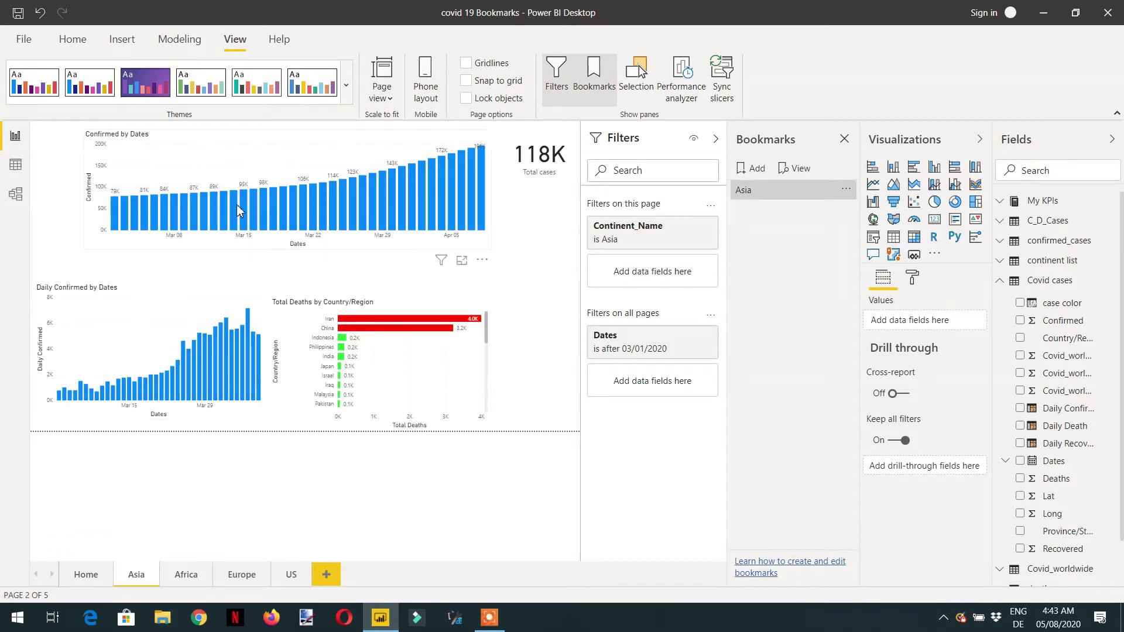
- Open the Africa page and add a bookmark for it named "Africa"
click(187, 580)
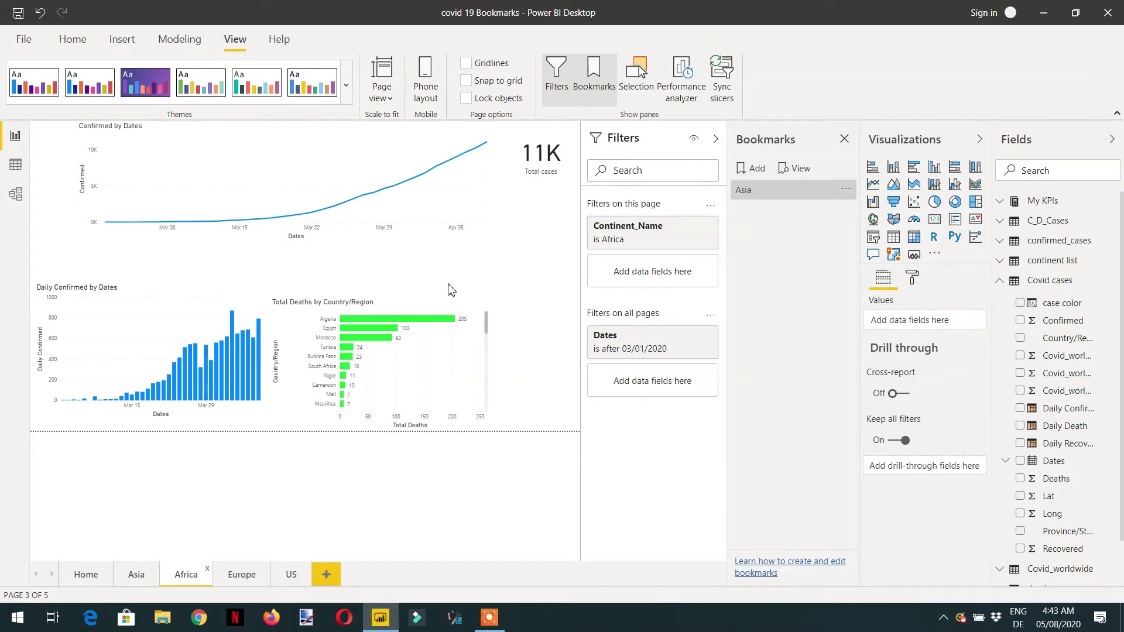
click(757, 174)
double_click(758, 207)
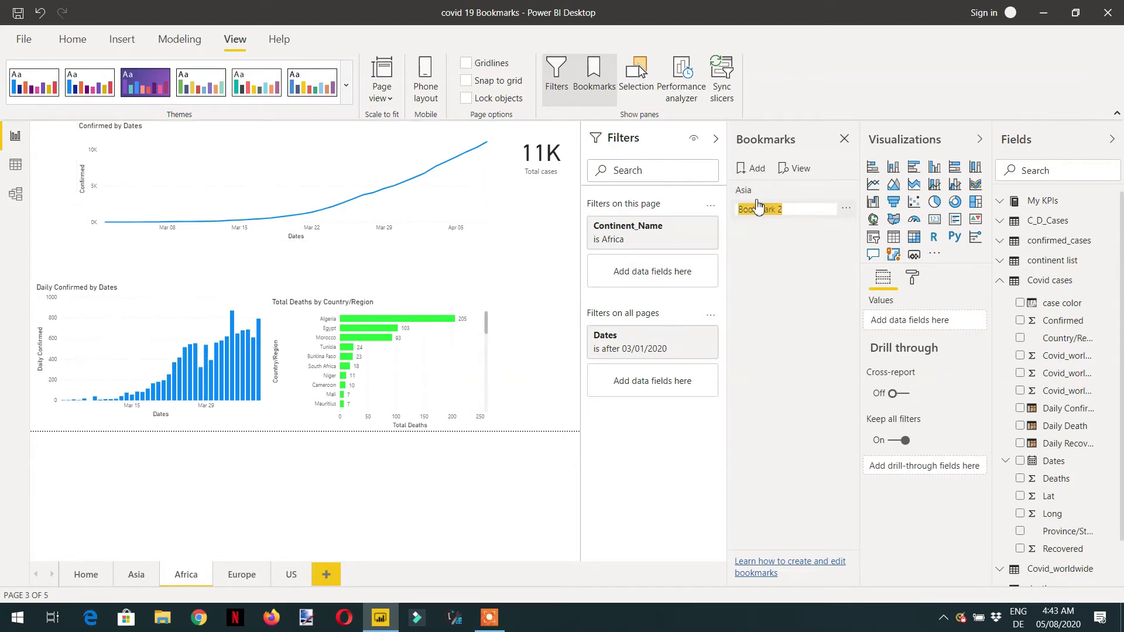
text(Africa)
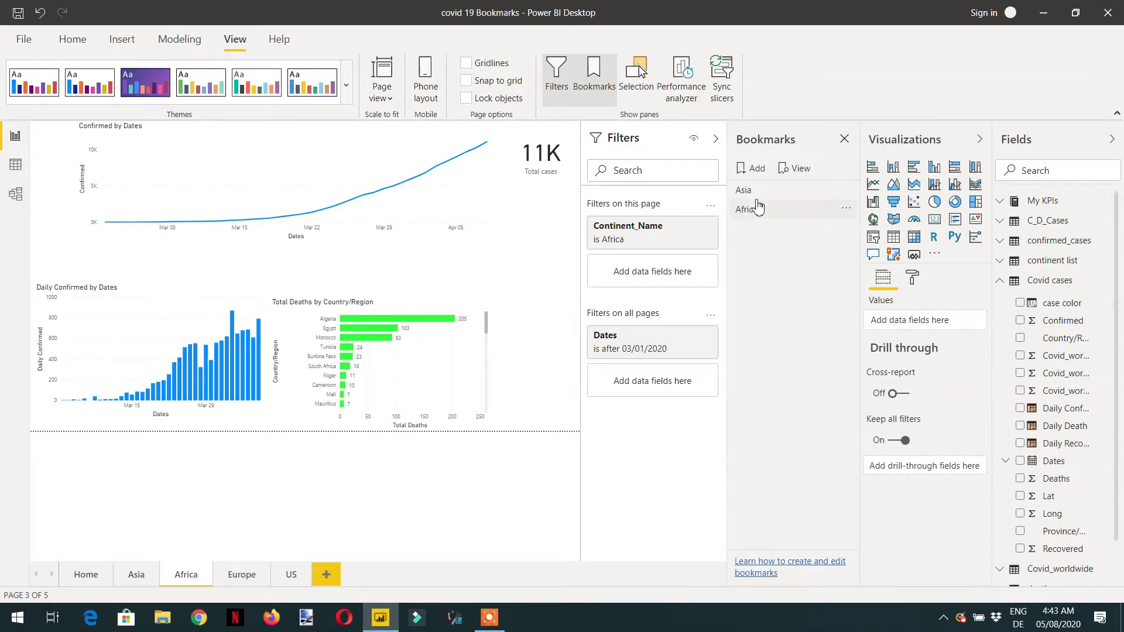
key(Return)
click(785, 216)
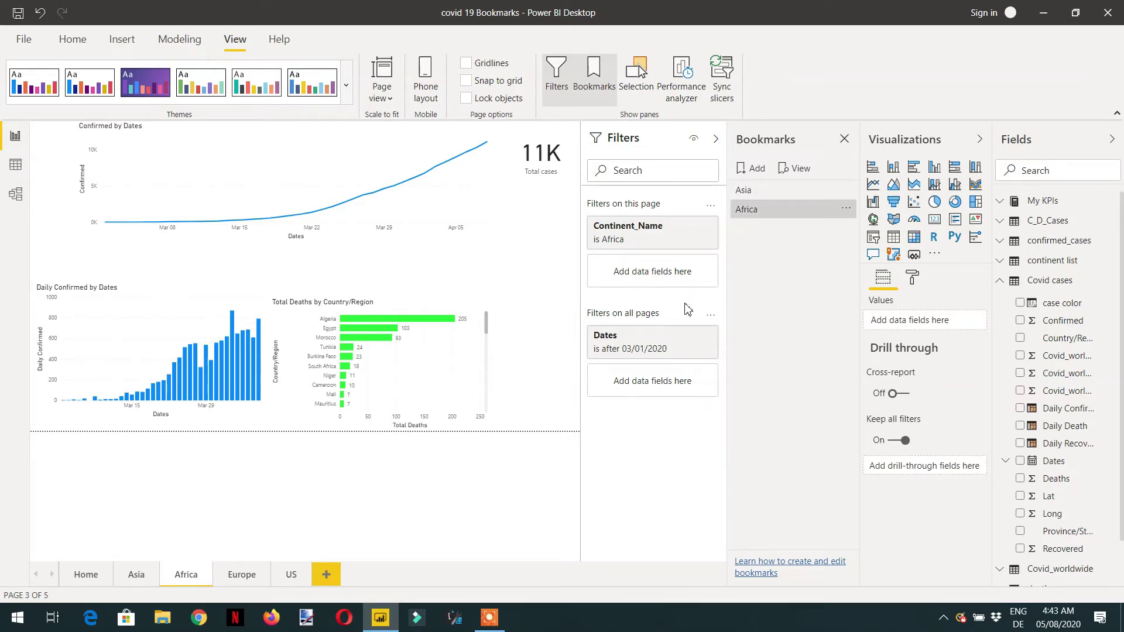
- Open the Europe page and add a bookmark for it named "Europe"
click(243, 579)
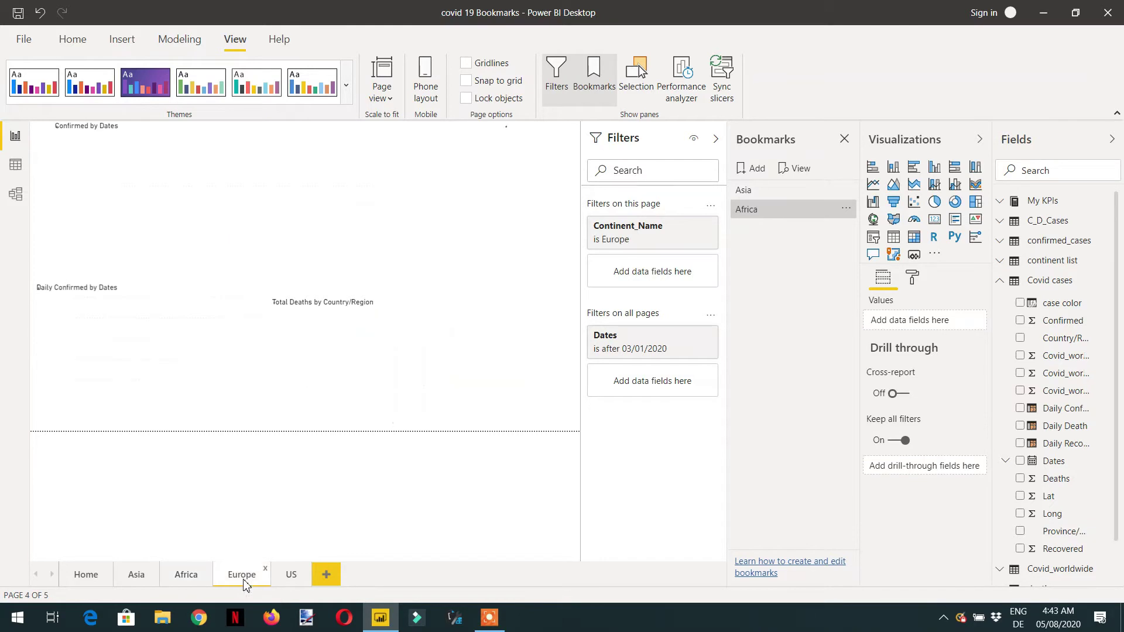
click(753, 170)
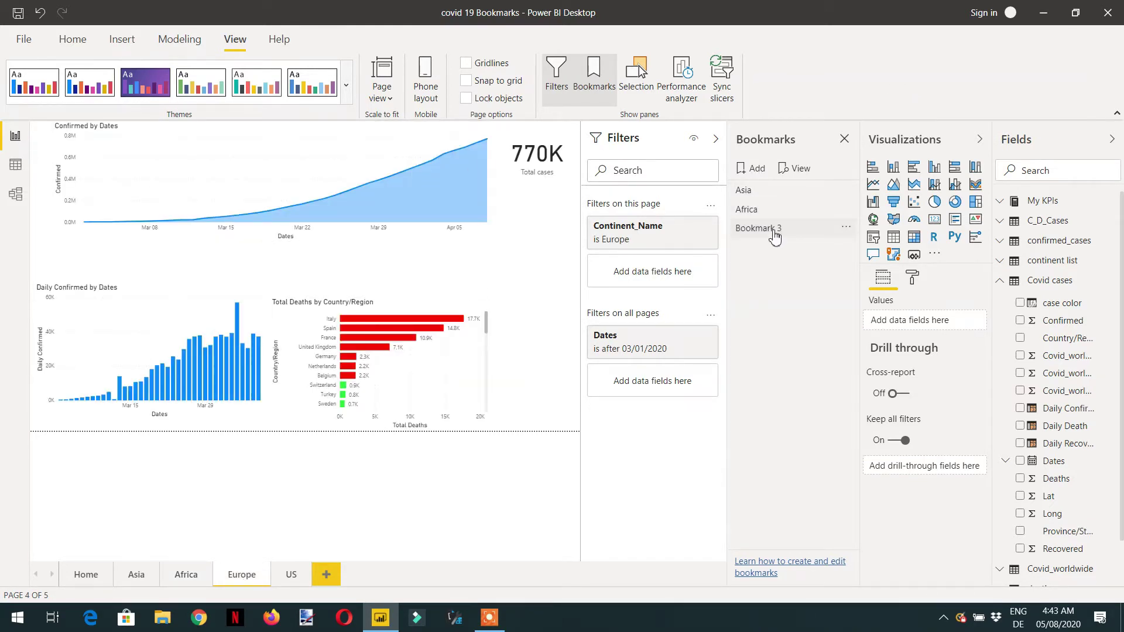
double_click(778, 230)
text(Europe)
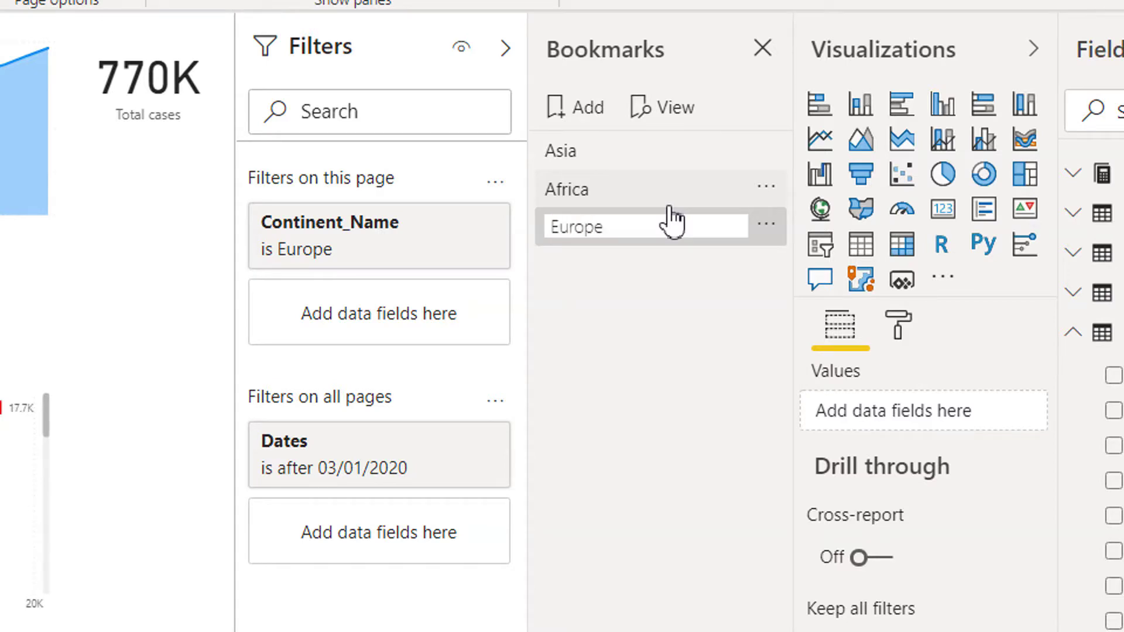
key(Return)
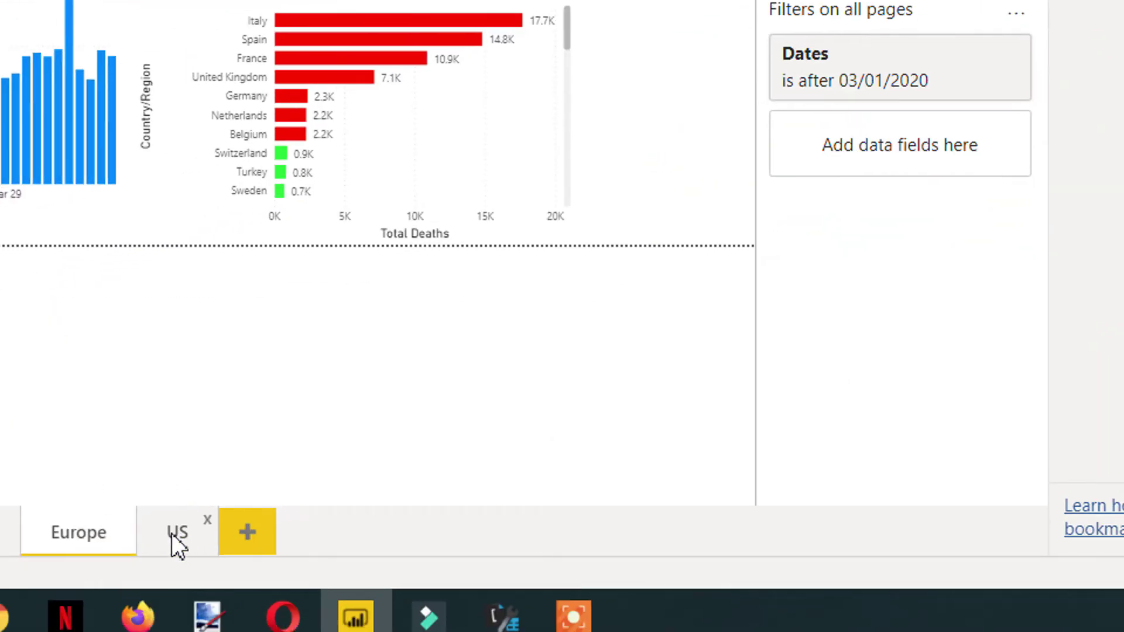
- Open the US page and add a bookmark for it named "US"
click(172, 533)
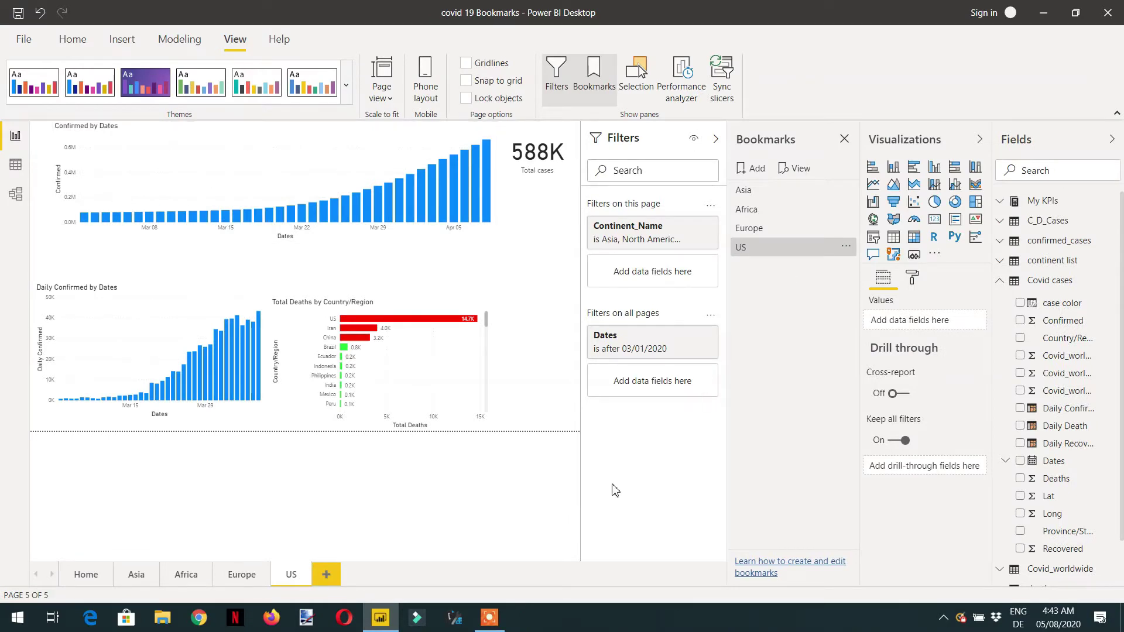
- Test the Asia, Africa, Europe and US bookmarks one after another to check the page each one opens
click(758, 192)
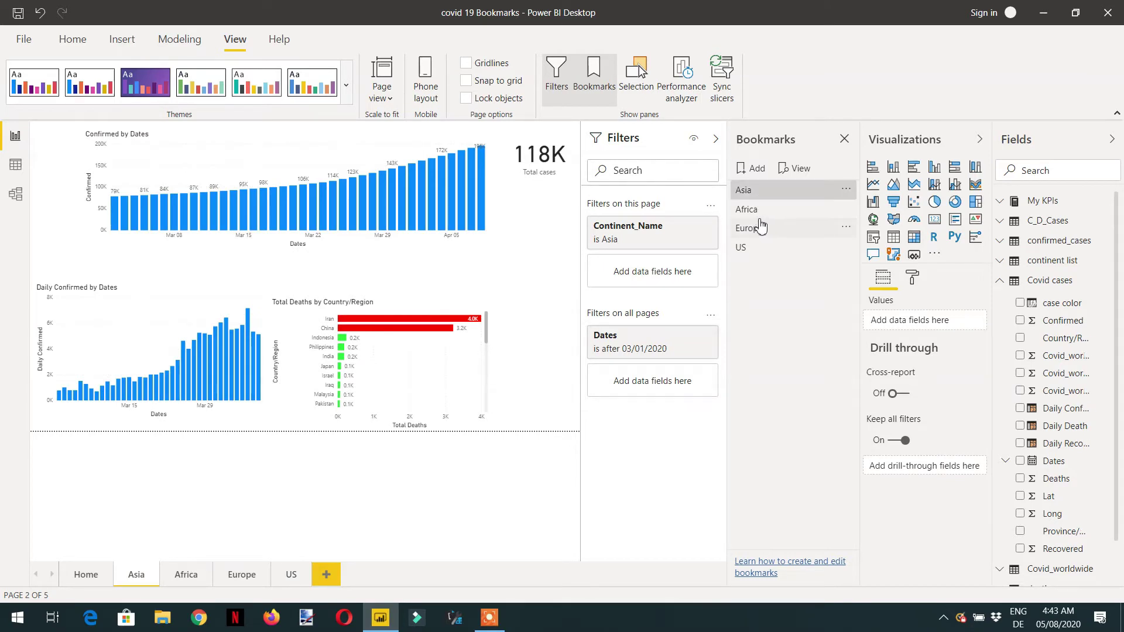
click(748, 211)
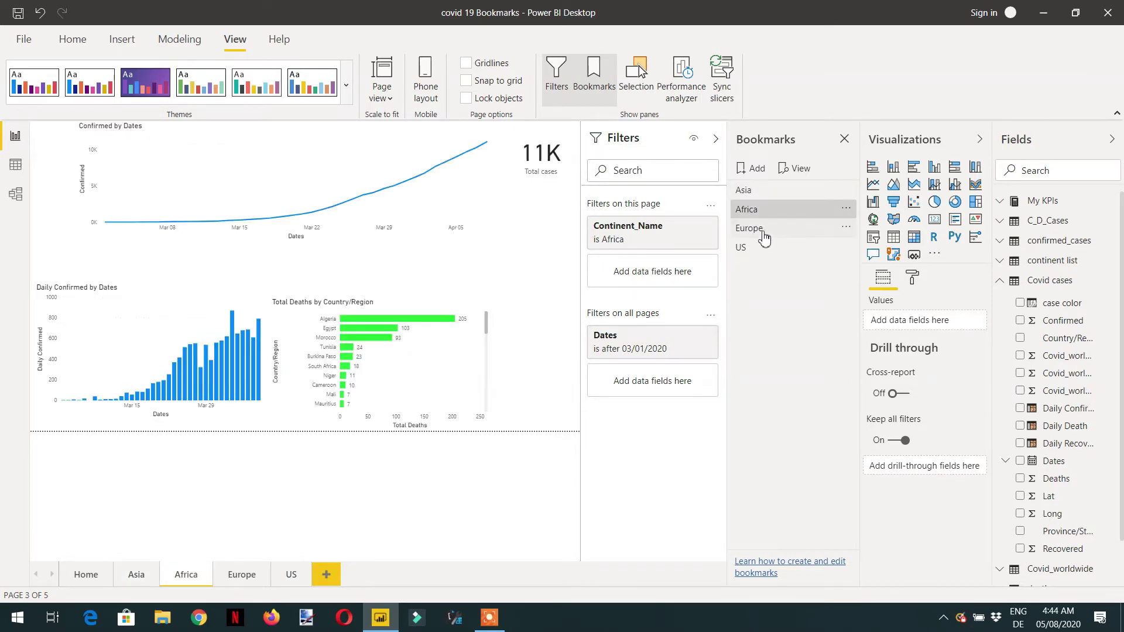
click(761, 236)
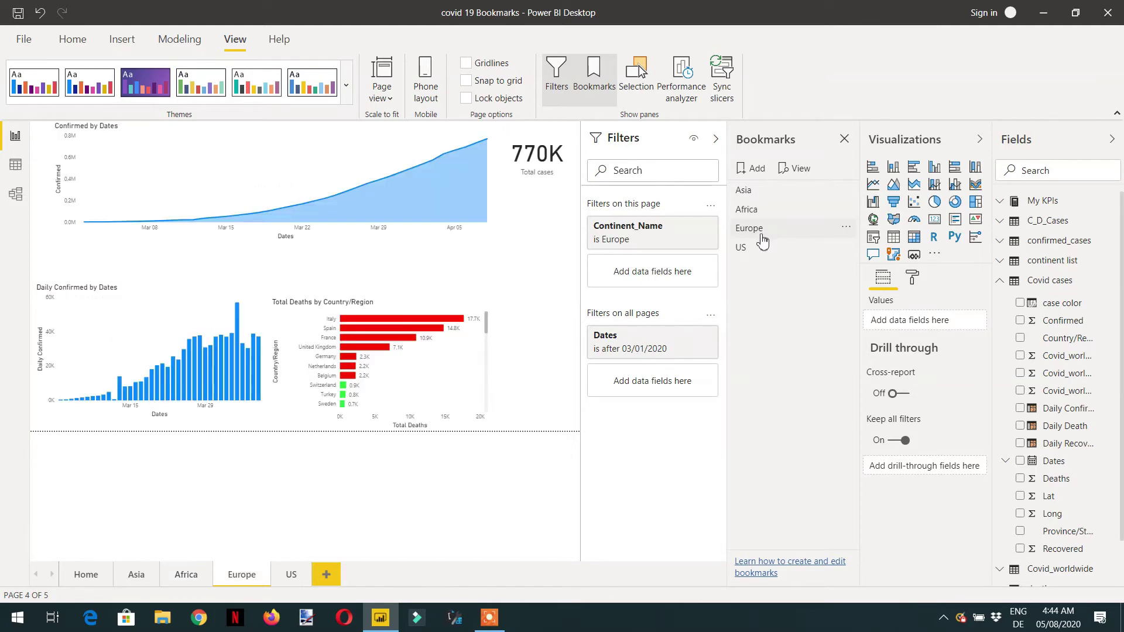
click(742, 251)
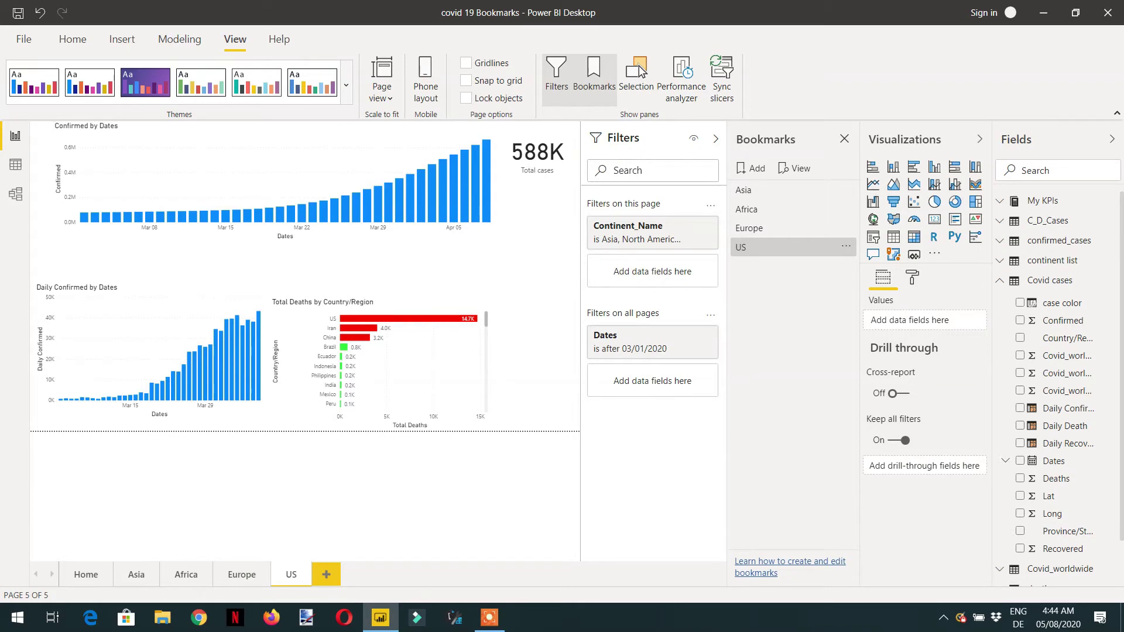
- Open the Home page and add a bookmark for it named "Home"
click(86, 575)
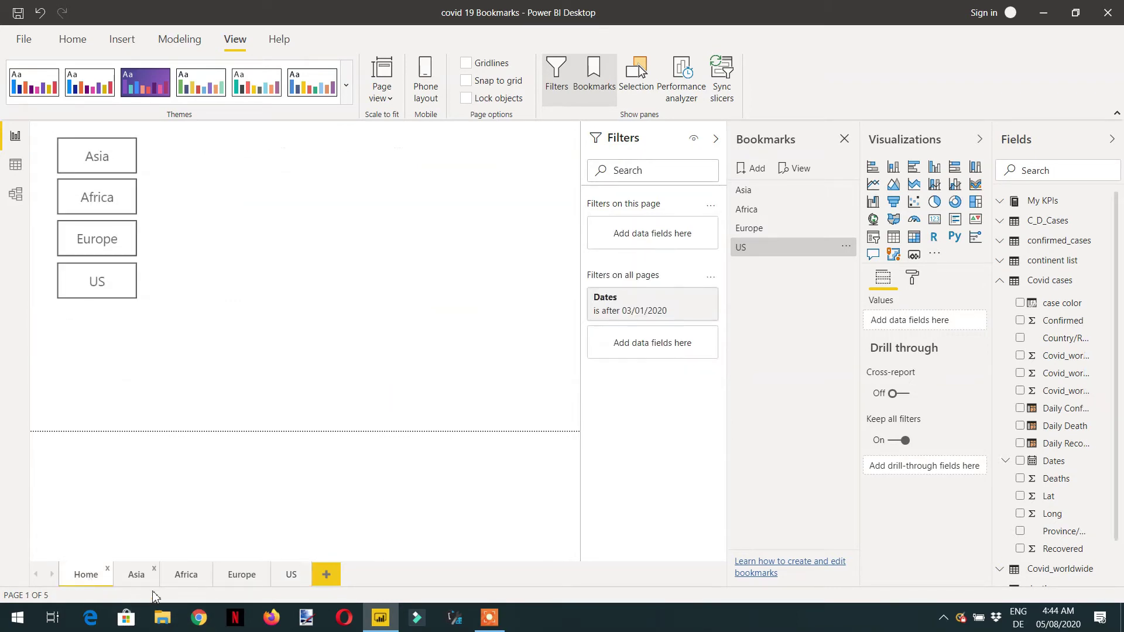
click(754, 168)
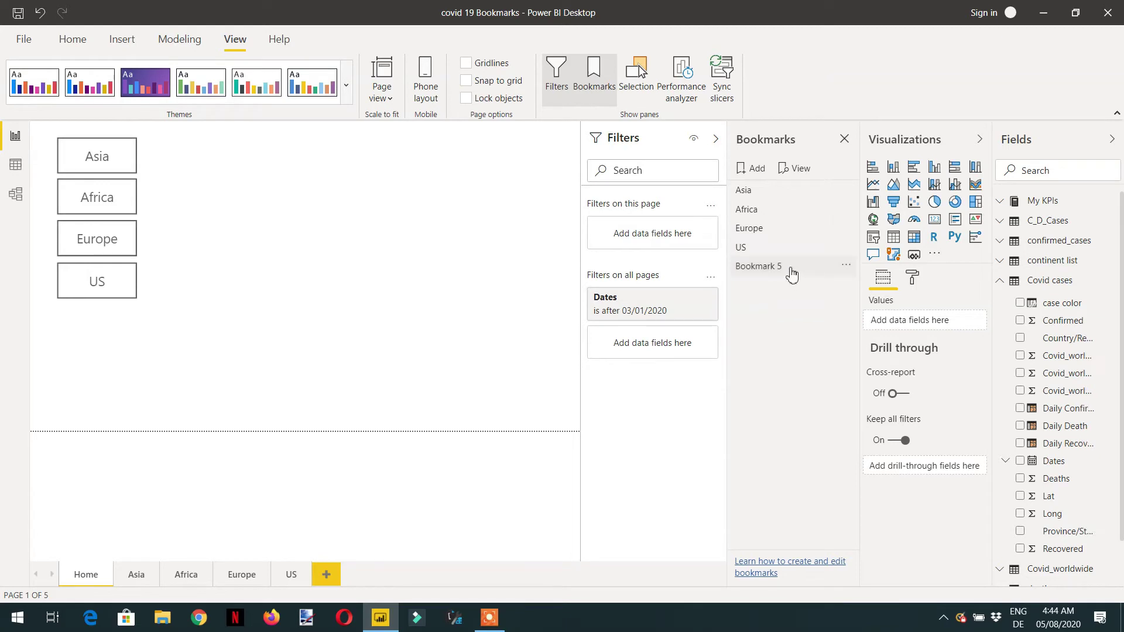
double_click(770, 269)
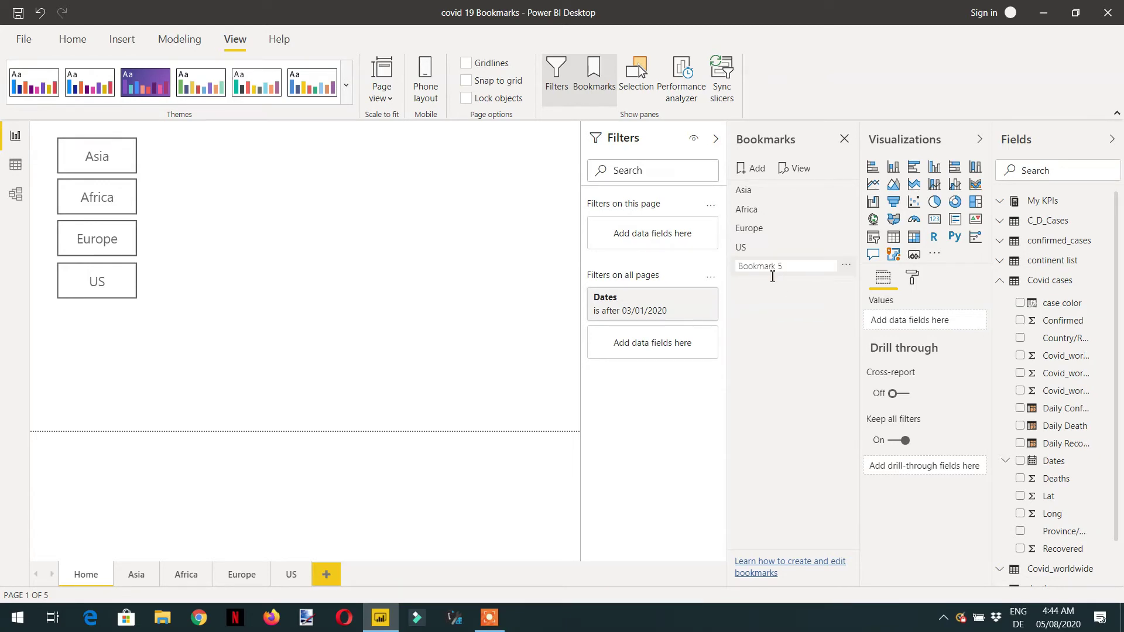
text(Home)
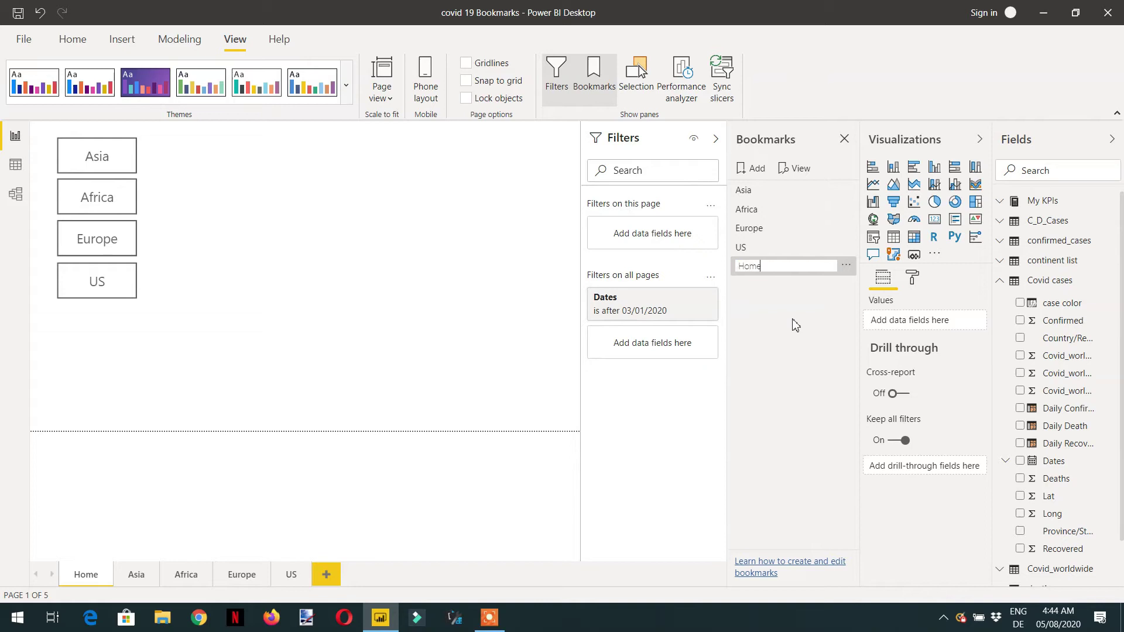
key(Return)
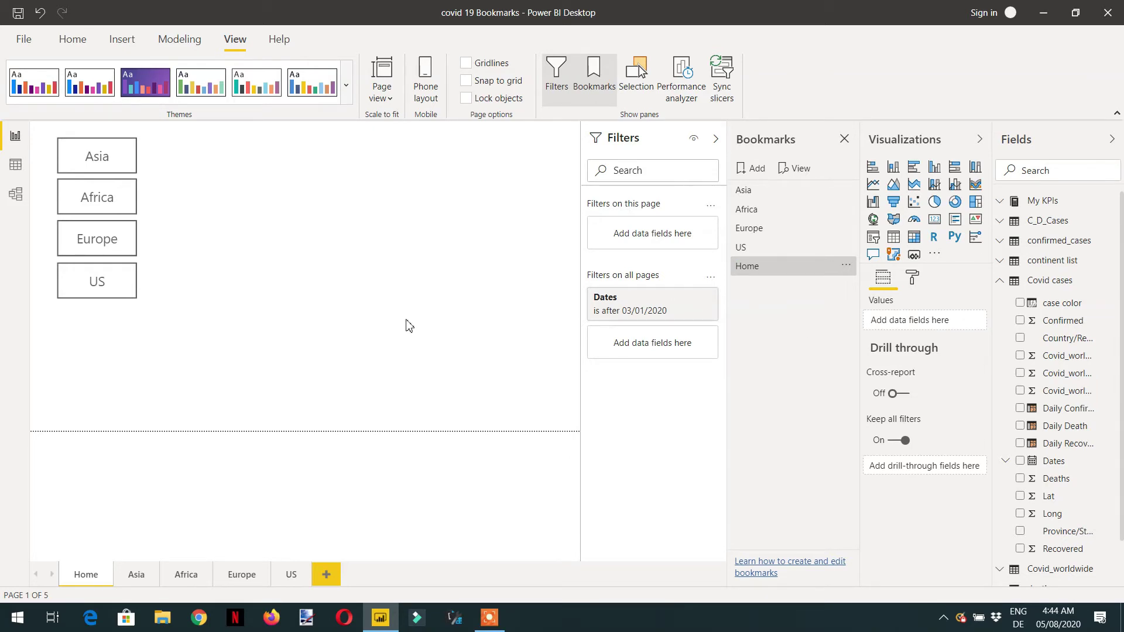
- Turn on the Asia button's action, link it to the Asia bookmark, and set its tooltip to "Asia cases"
click(123, 162)
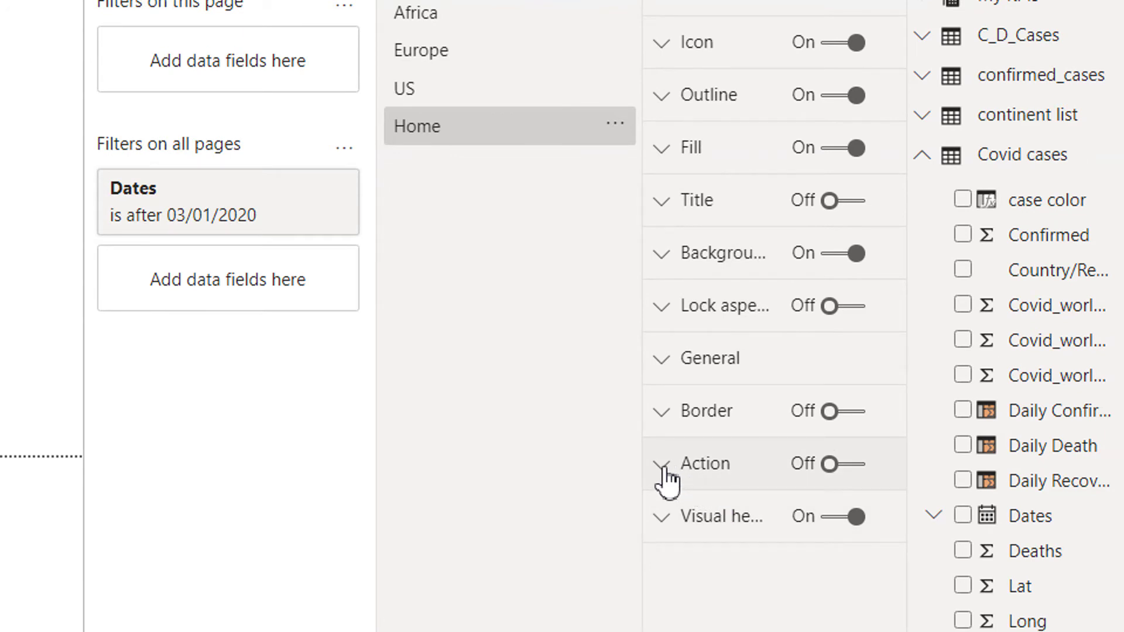
click(682, 481)
scroll(792, 522, down, 1)
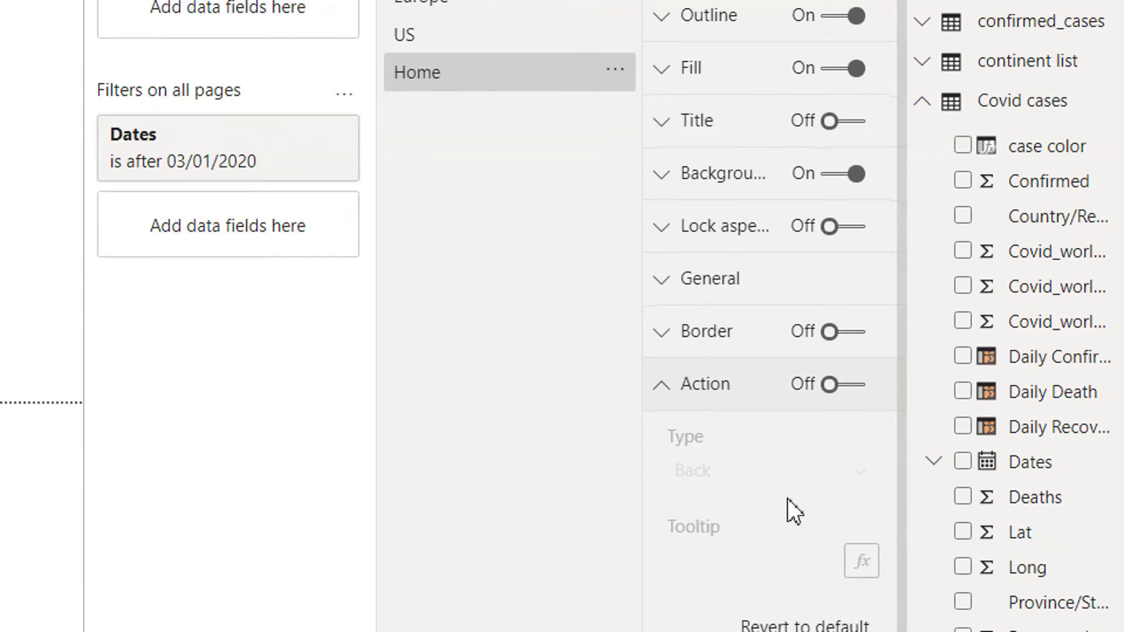
click(855, 388)
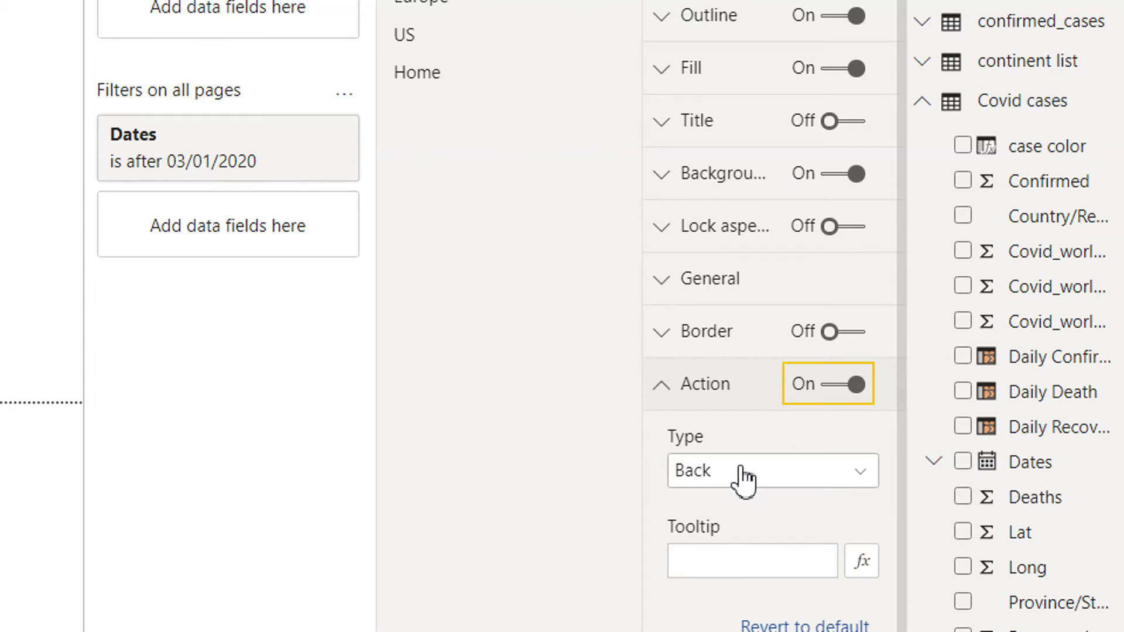
click(774, 477)
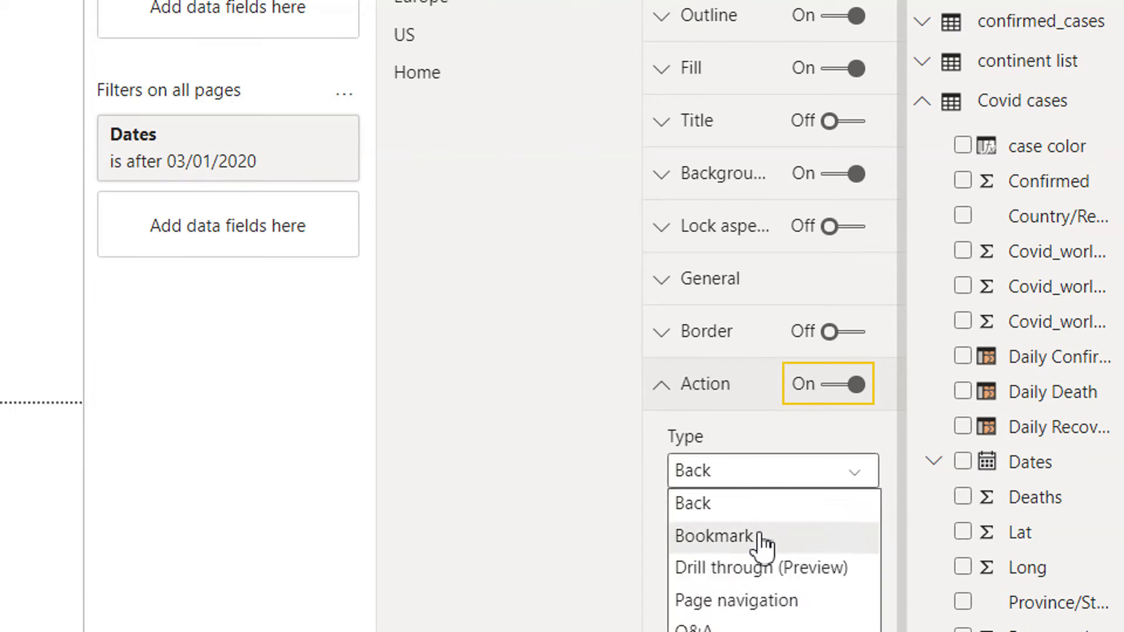
click(760, 541)
scroll(776, 503, down, 3)
click(803, 480)
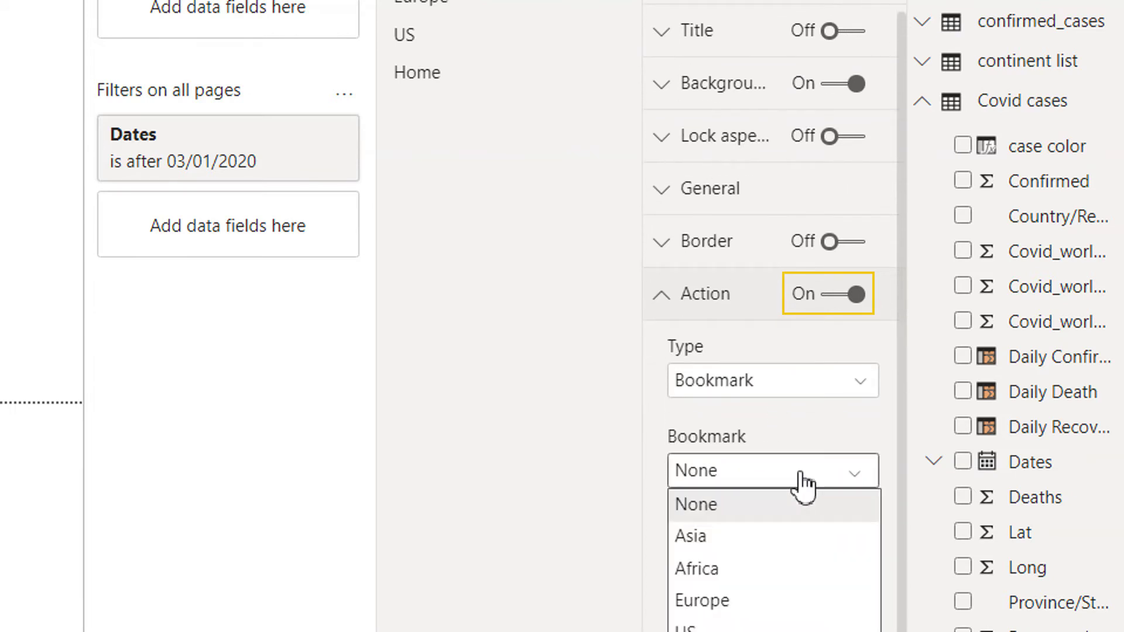
click(733, 542)
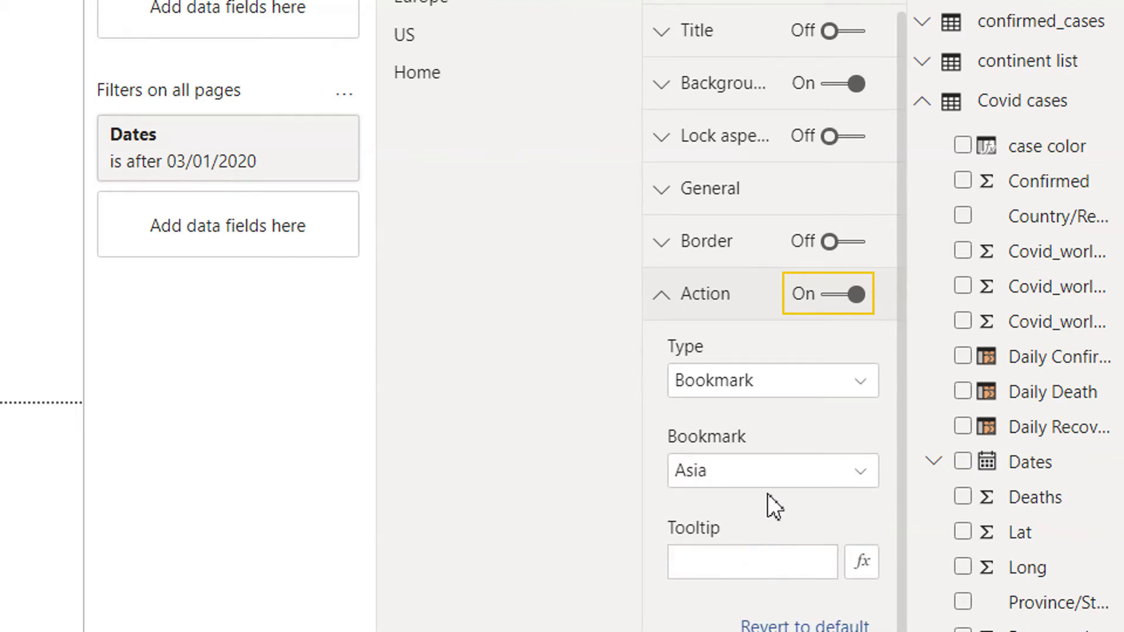
click(745, 563)
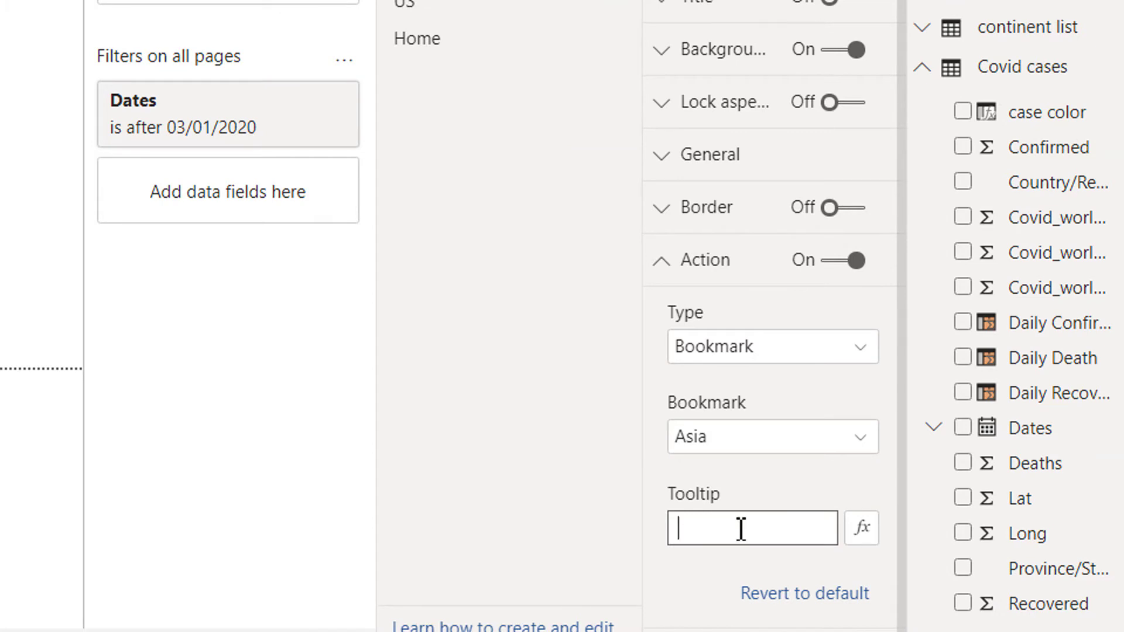
text(Asia cases)
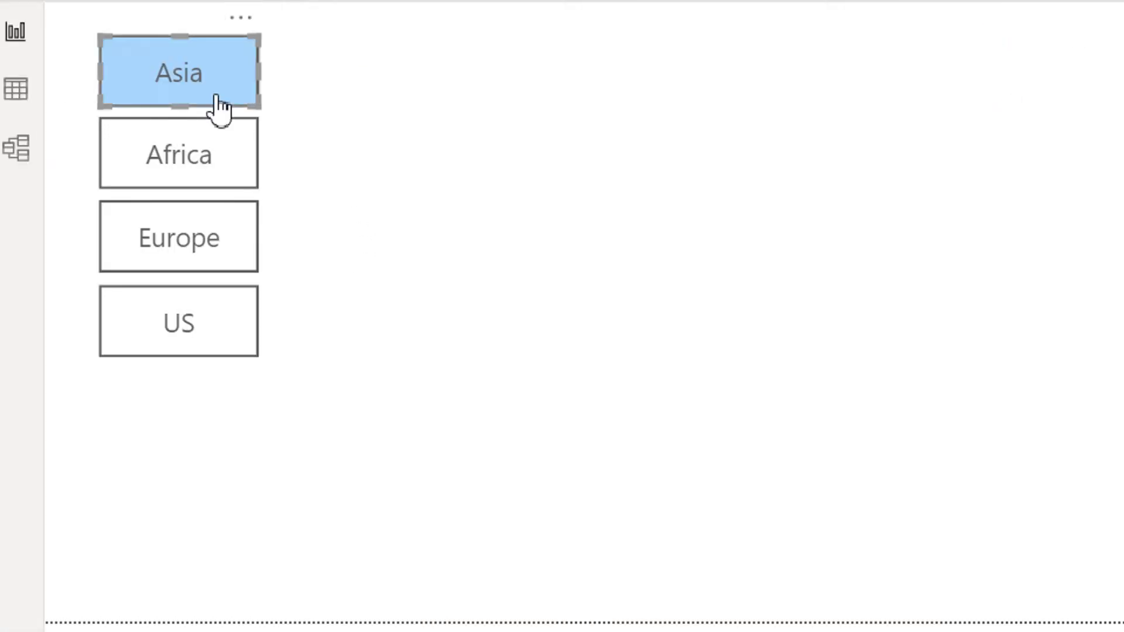
- Test the Asia button's tooltip and bookmark link, and return to the Home page
mouse_move(195, 118)
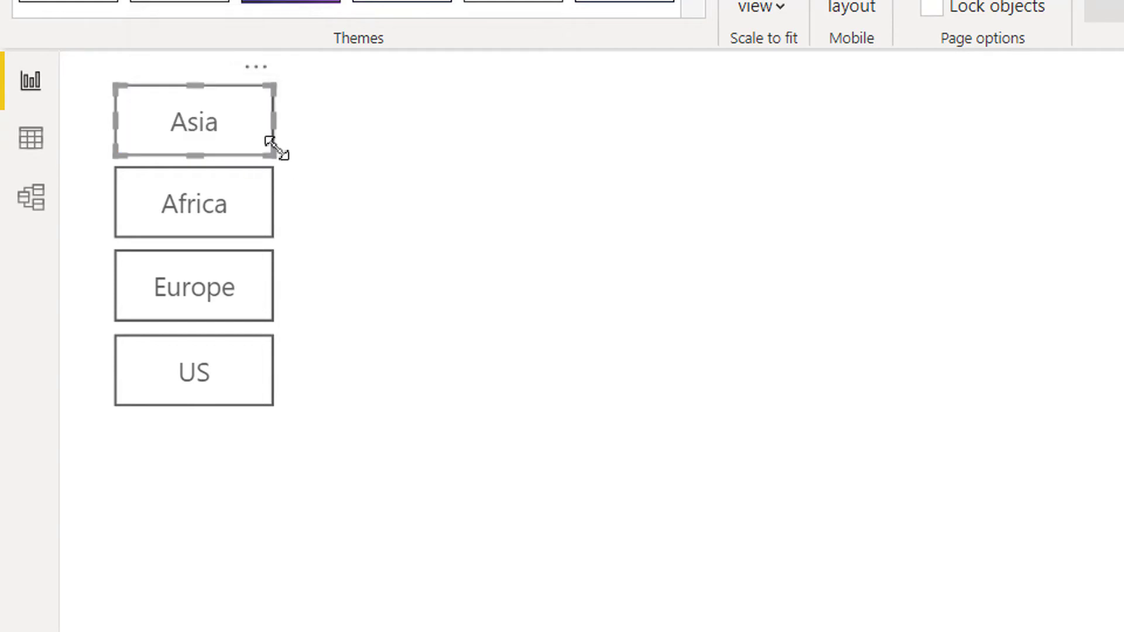
ctrl+click(226, 150)
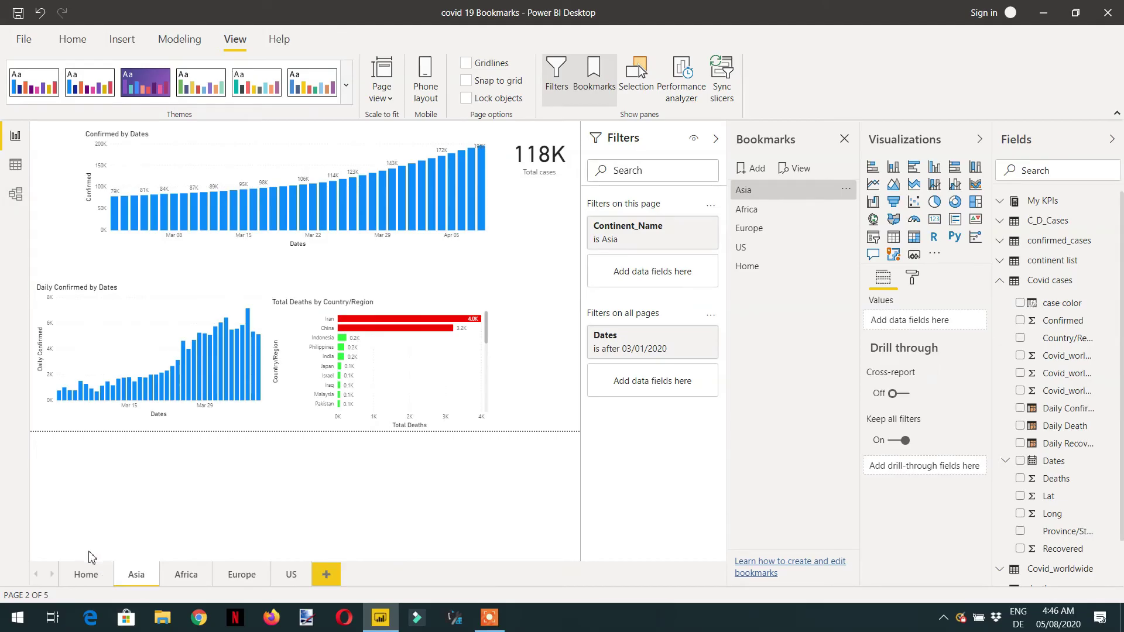
click(82, 577)
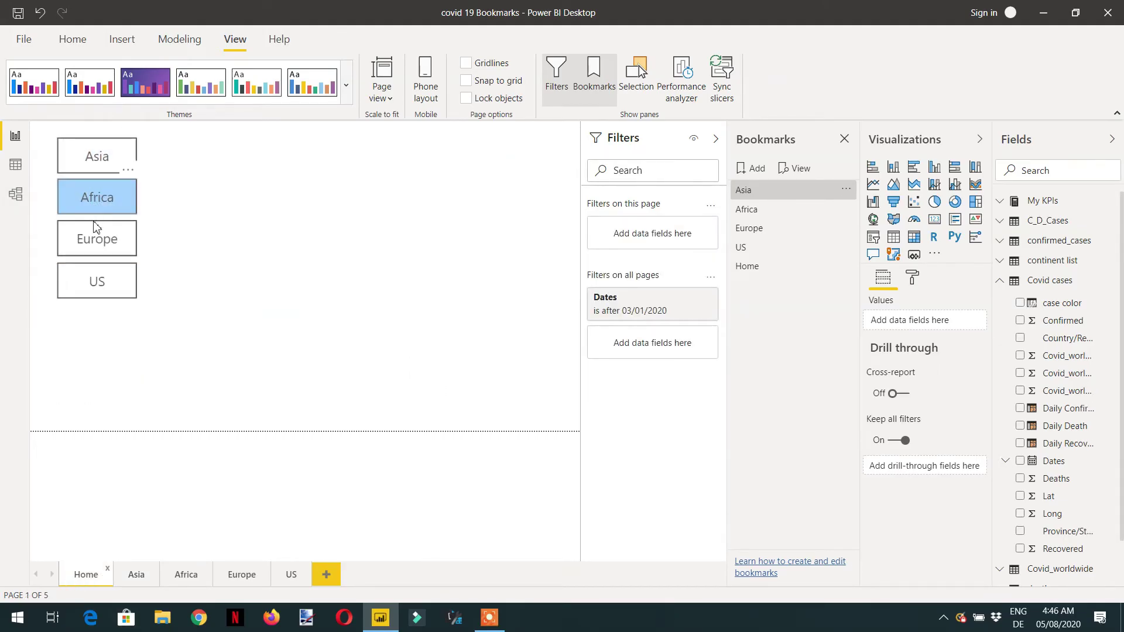
- Turn on the Africa button's action, set its type to Bookmark, and link it to the Africa bookmark
click(86, 198)
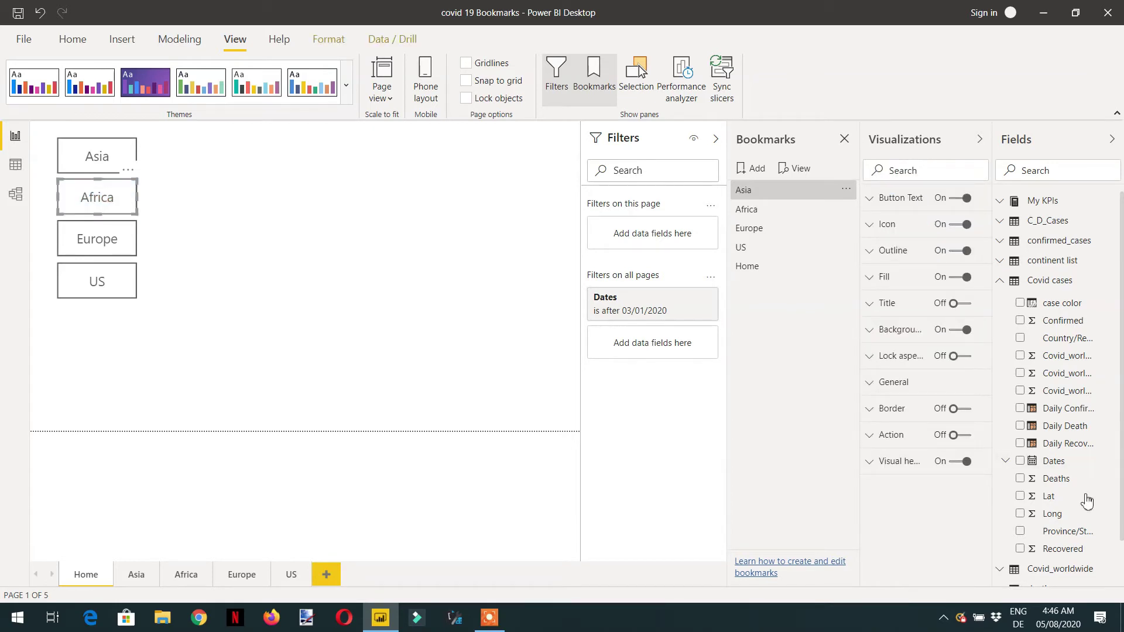
click(870, 436)
click(953, 435)
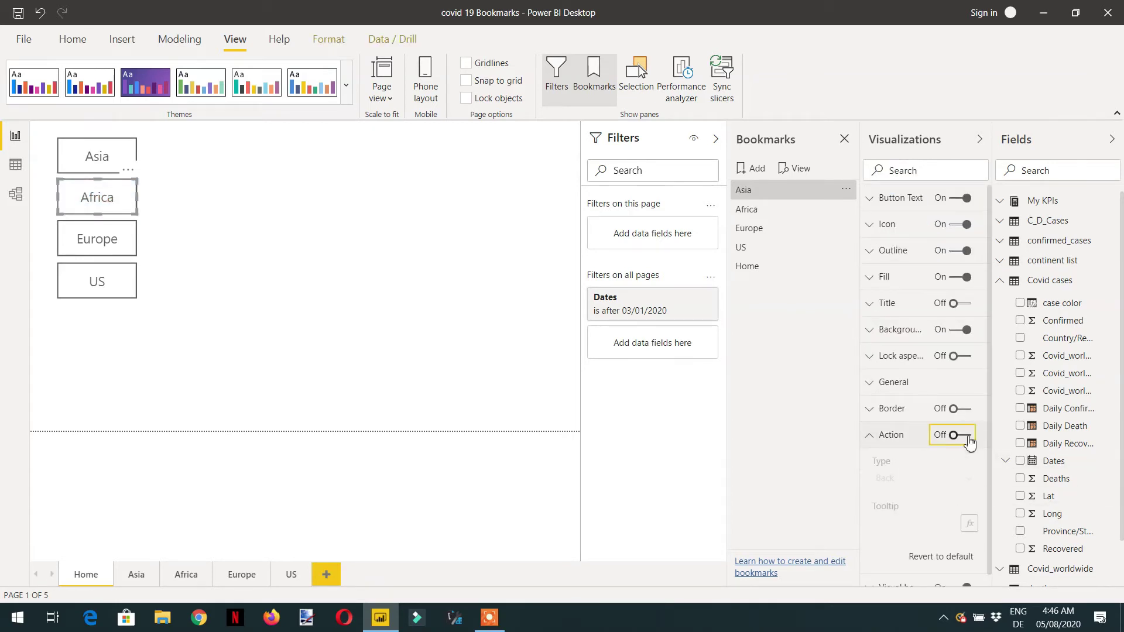
scroll(956, 483, down, 1)
click(917, 476)
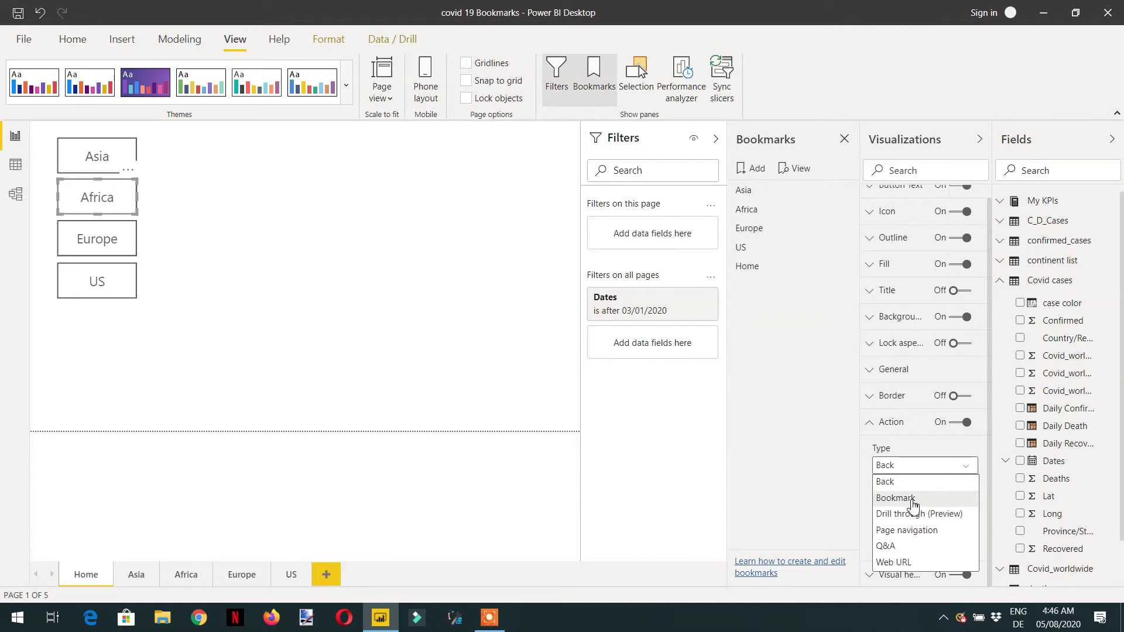
click(911, 498)
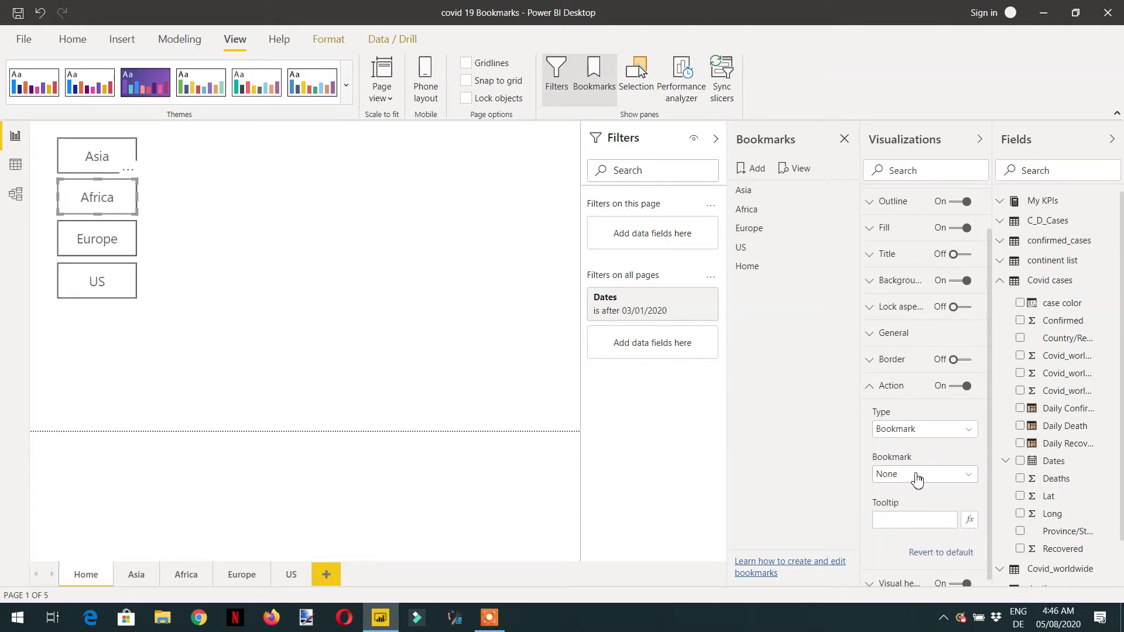
click(917, 475)
click(908, 521)
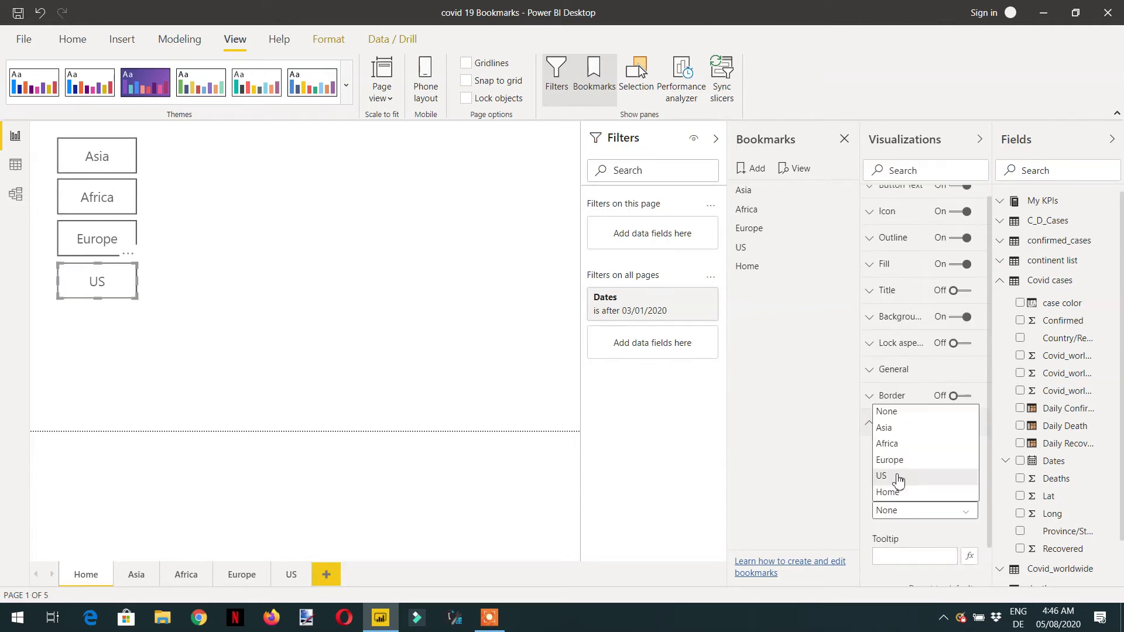
- Link the US button's bookmark action to the US bookmark and deselect the button
click(897, 477)
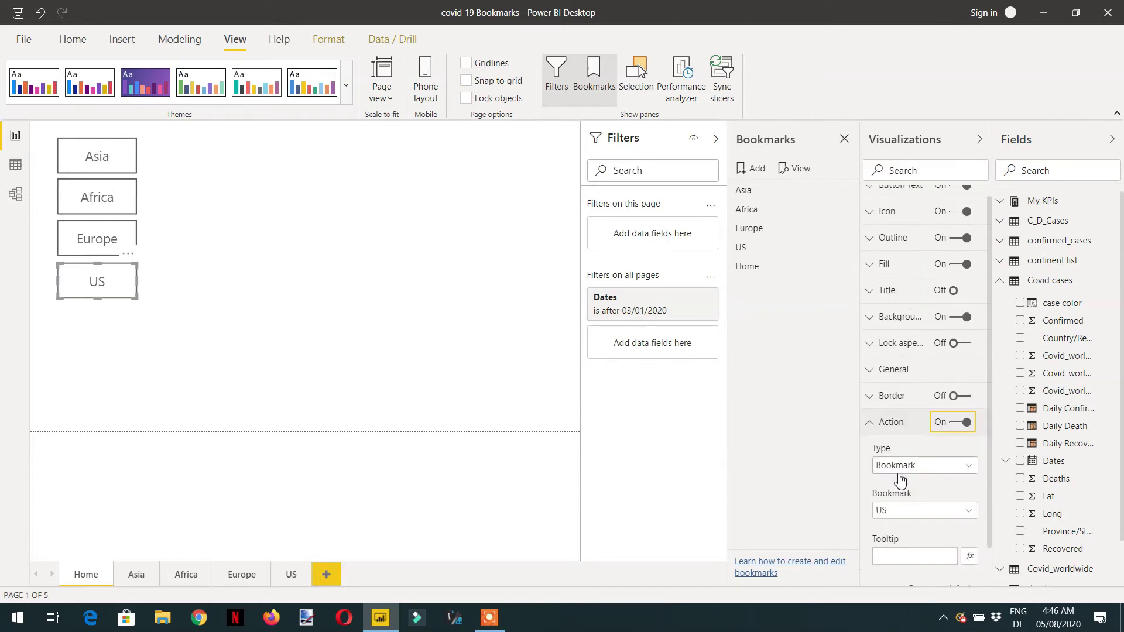
click(279, 260)
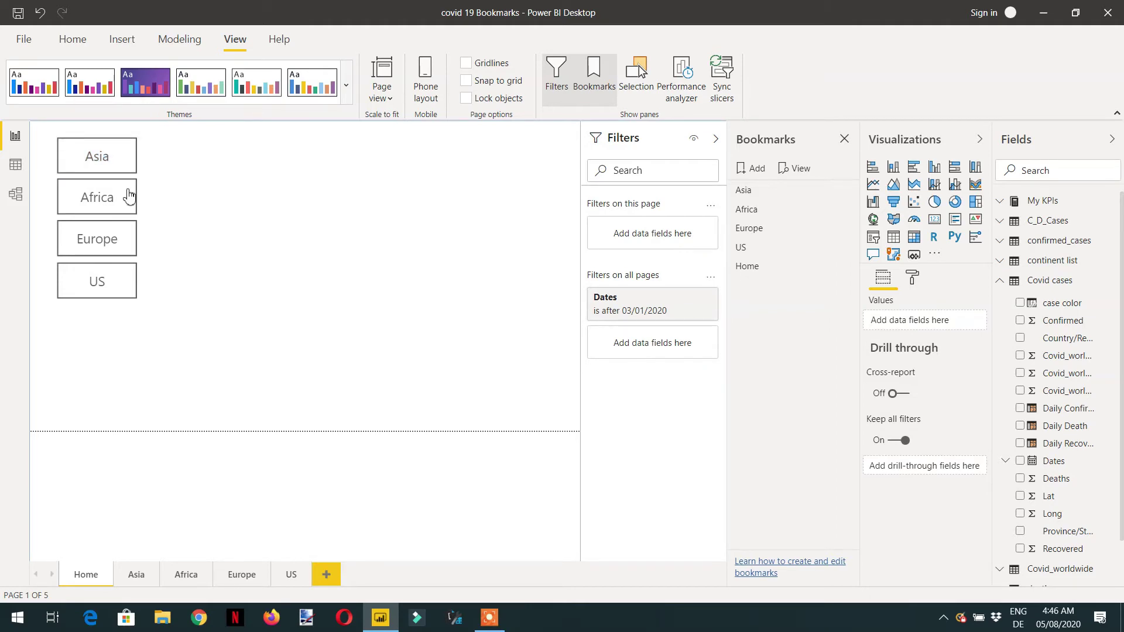
- Test the Home page's Asia and Africa buttons to check the page each one opens
ctrl+click(92, 168)
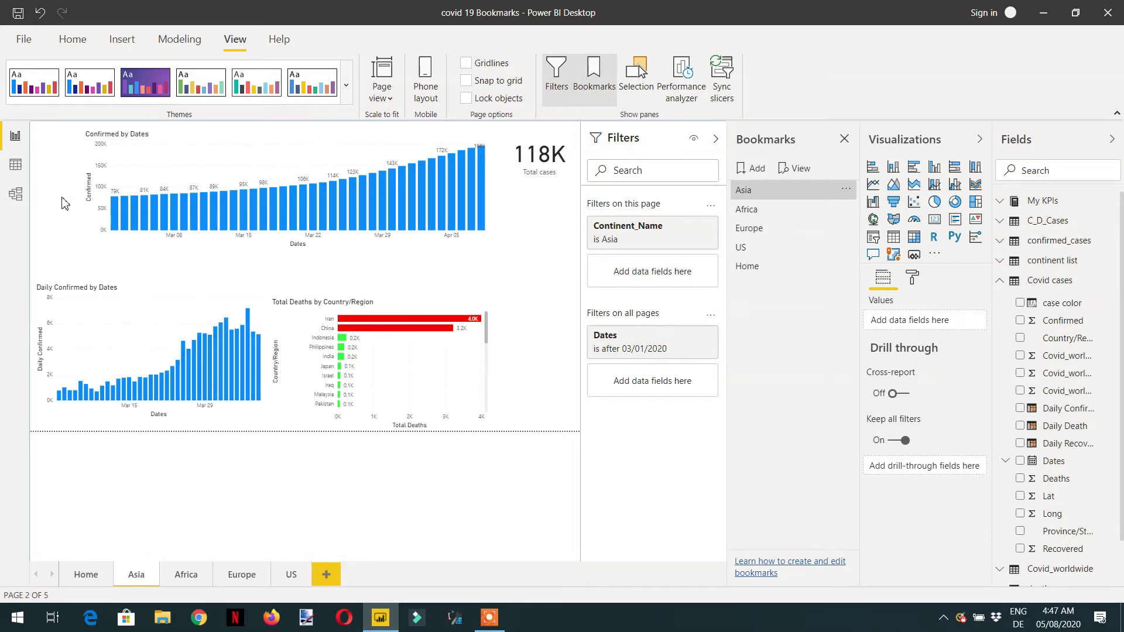
click(88, 577)
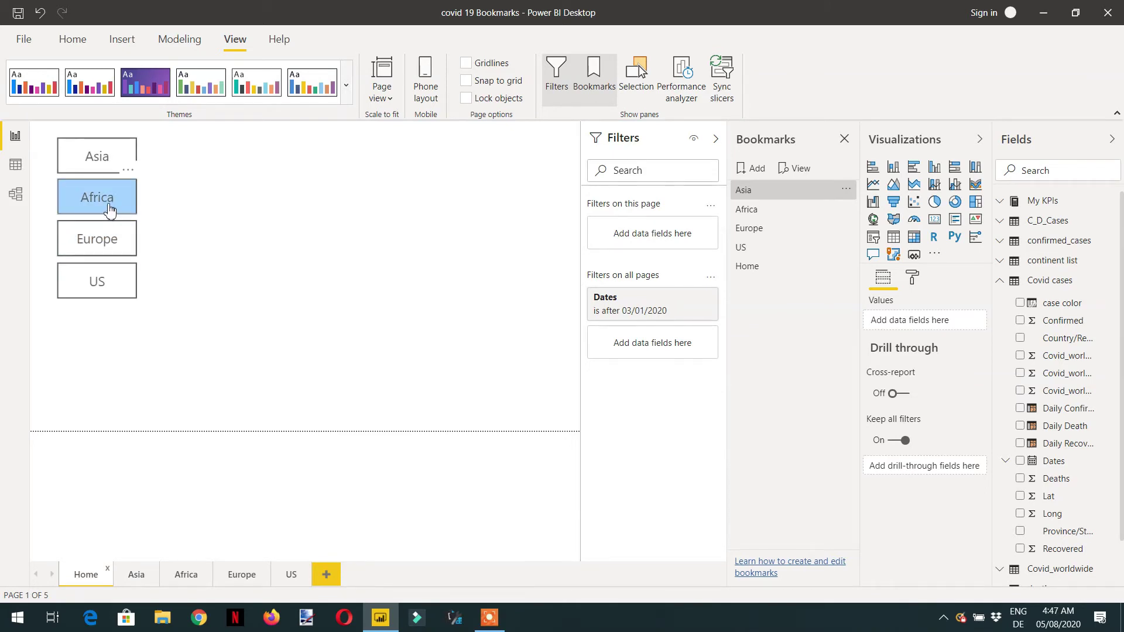
ctrl+click(109, 209)
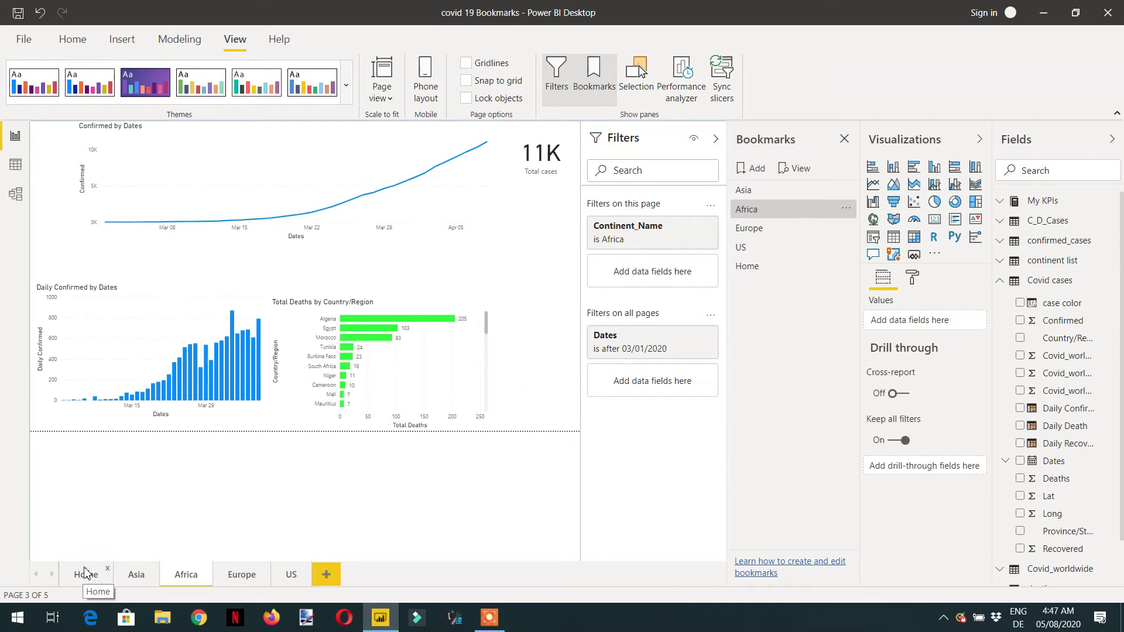
- Insert a Back button on the Asia page and enlarge it beside the Confirmed by Dates chart
click(137, 574)
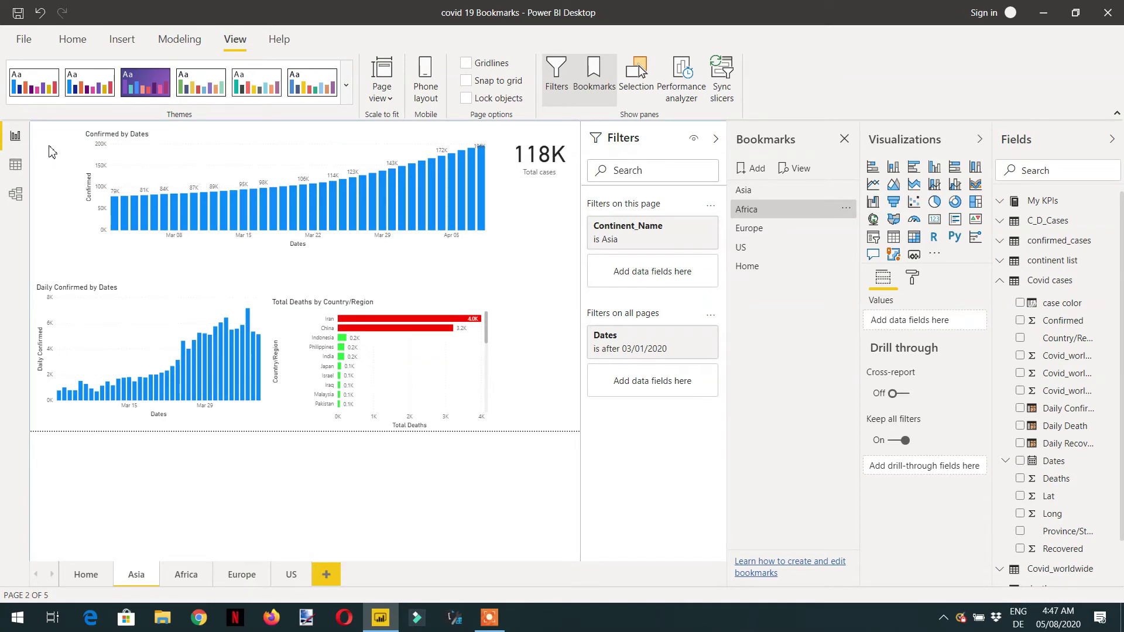
click(121, 39)
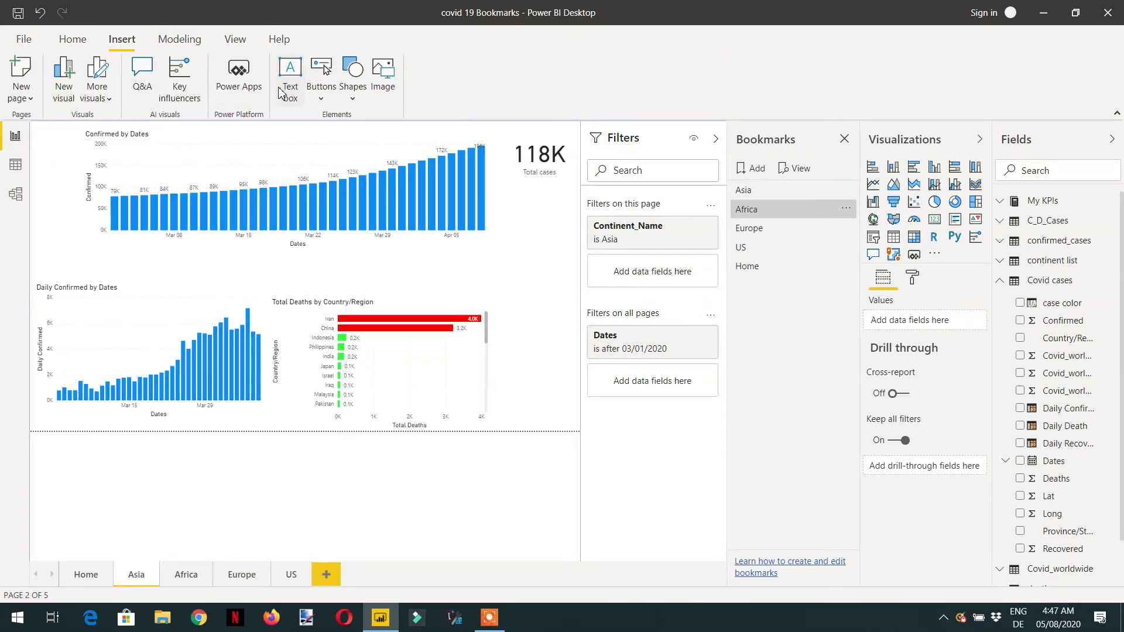
click(320, 100)
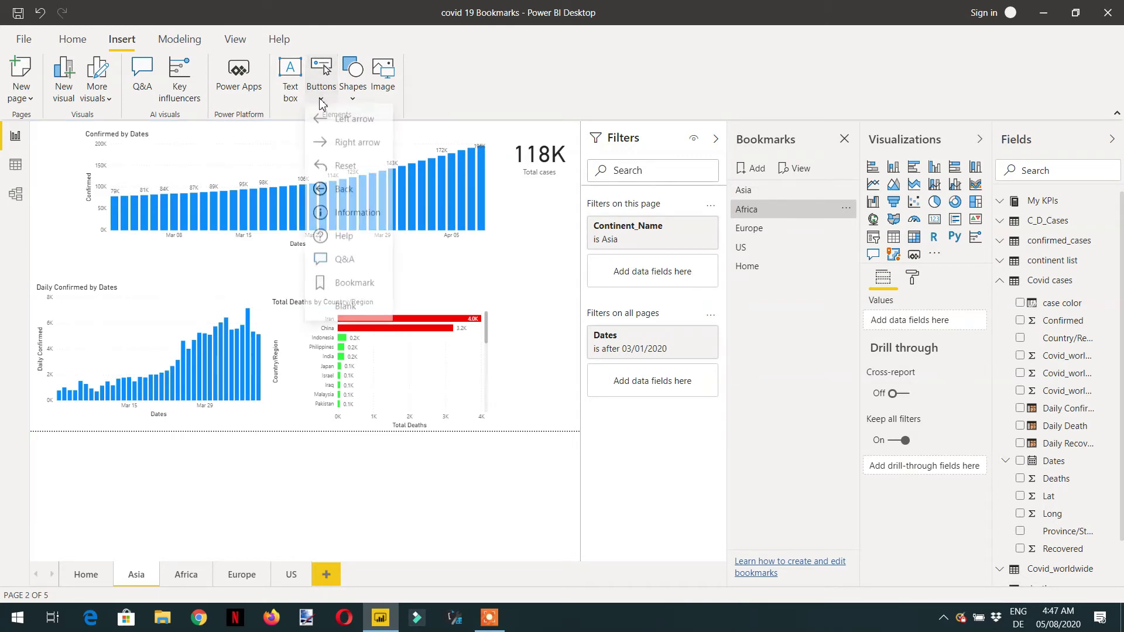
click(346, 193)
drag(72, 144, 73, 156)
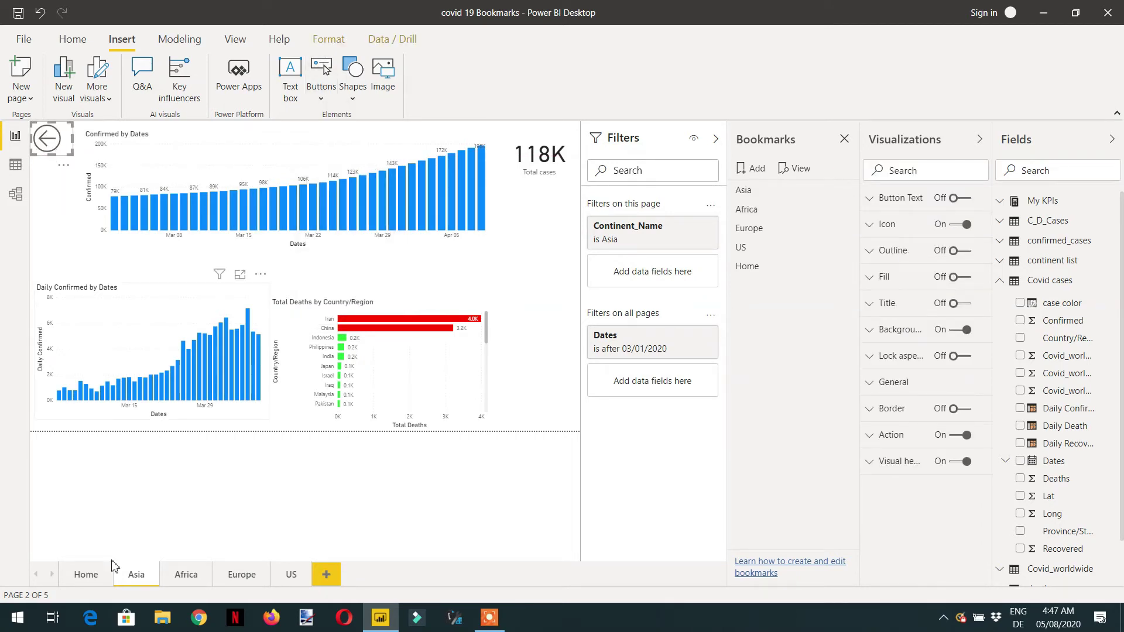
- Insert a Back button on the Africa page and enlarge it beside the Confirmed by Dates chart
click(188, 575)
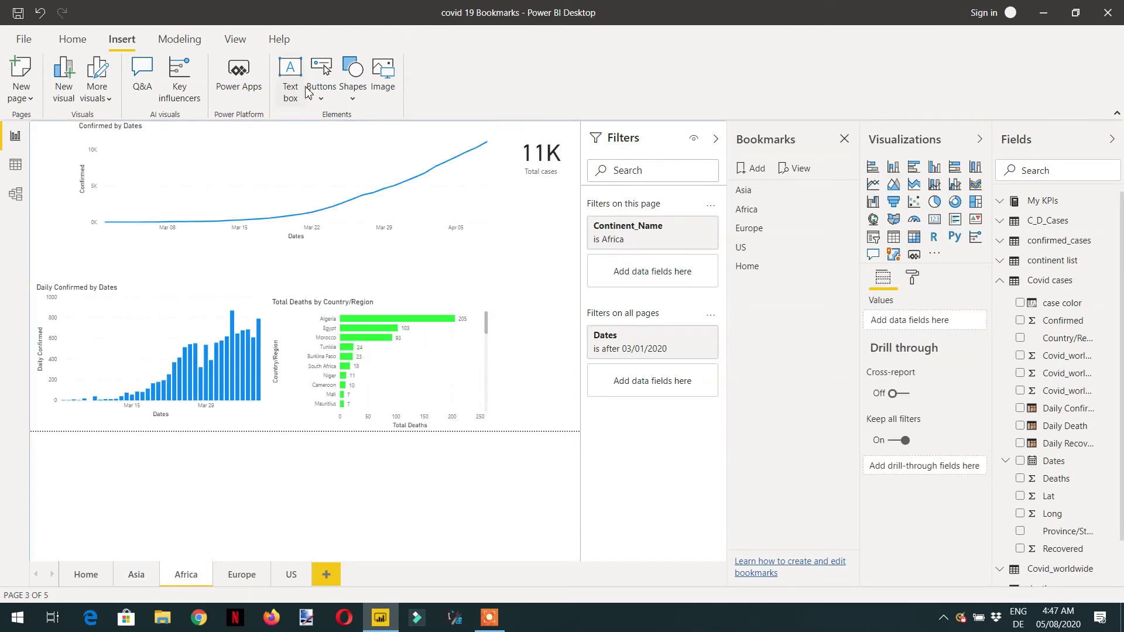
click(321, 99)
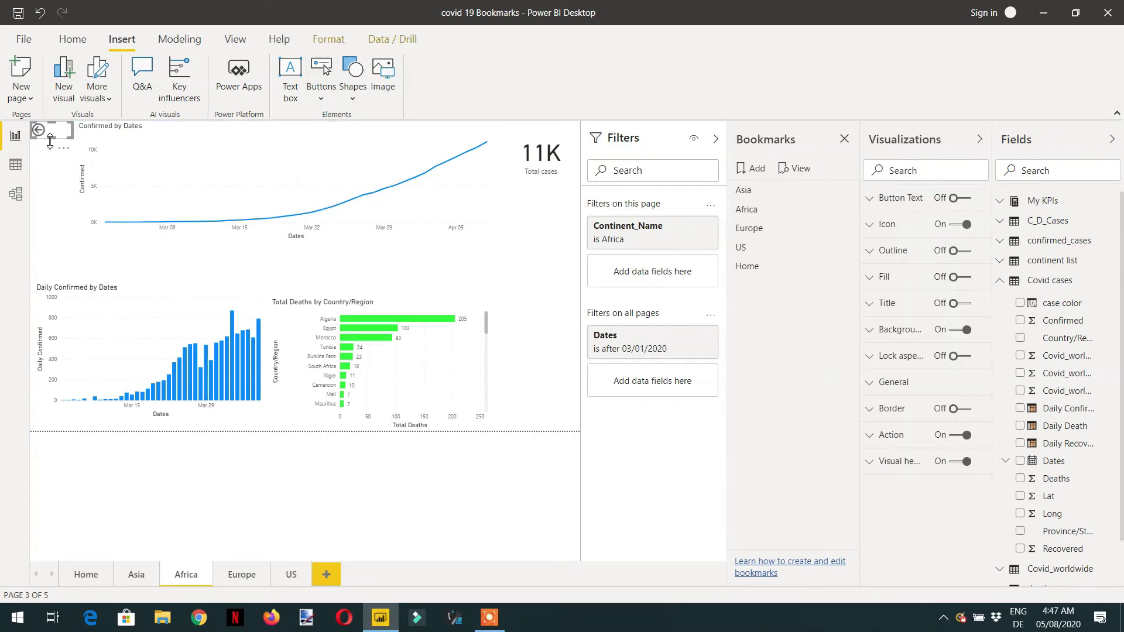
click(48, 270)
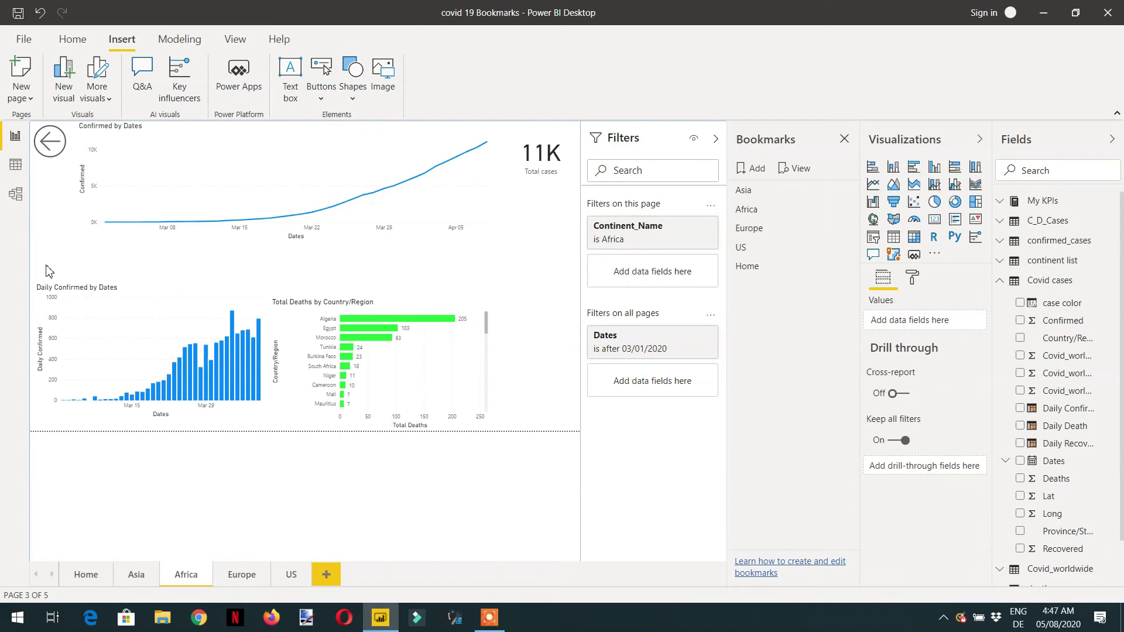
- Test the Africa page's Back button after arriving from the Asia page and from the Home page
ctrl+click(53, 151)
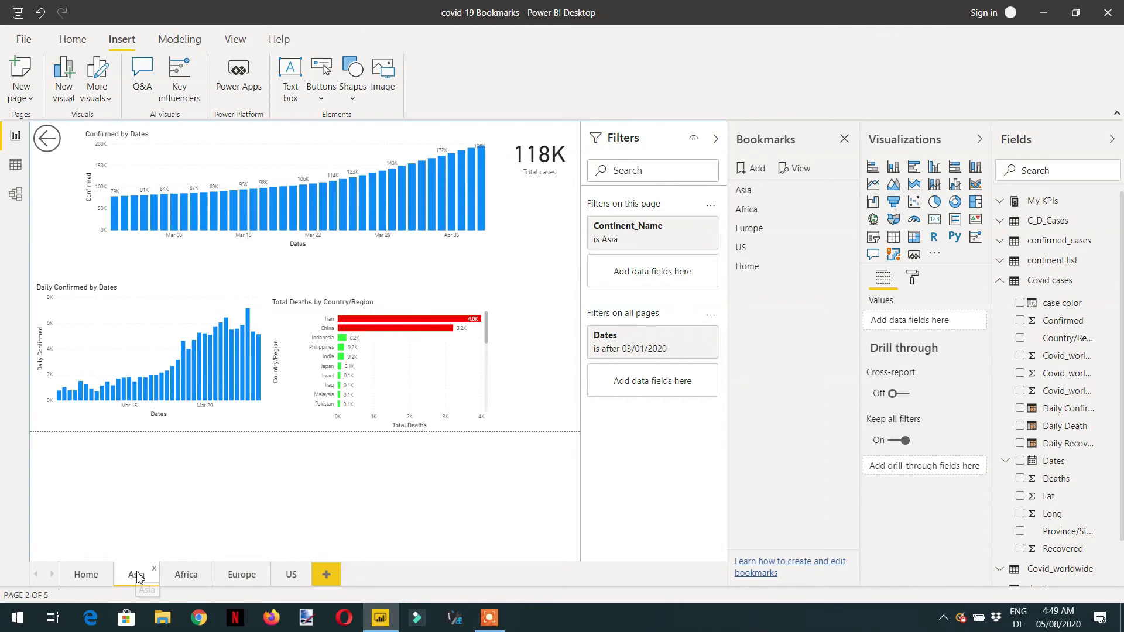
click(186, 576)
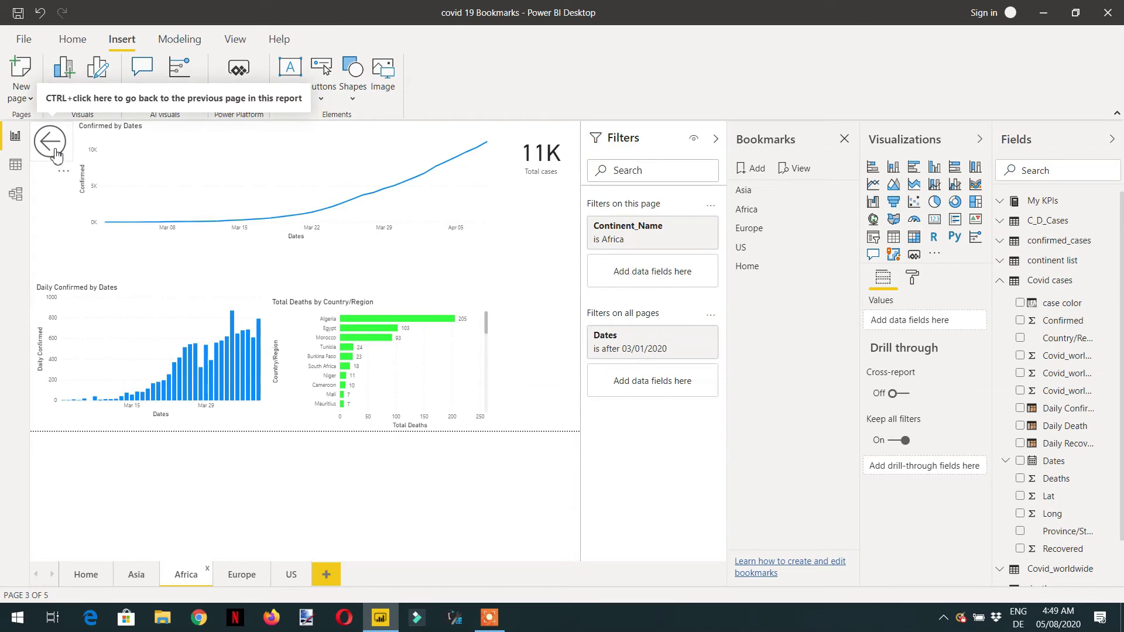
ctrl+click(56, 155)
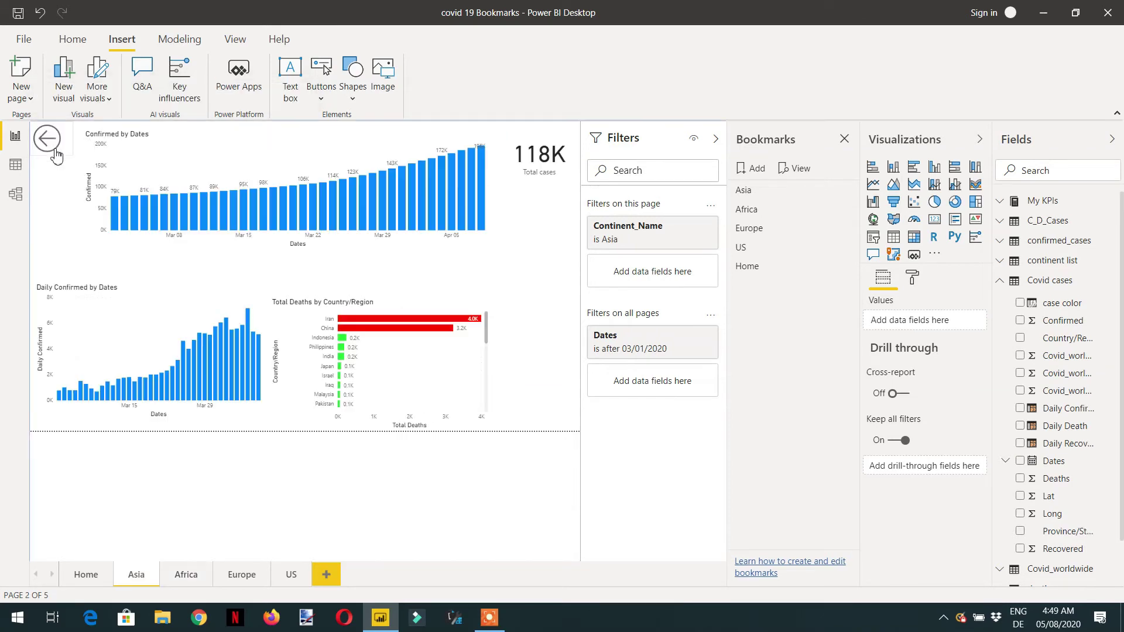
click(86, 577)
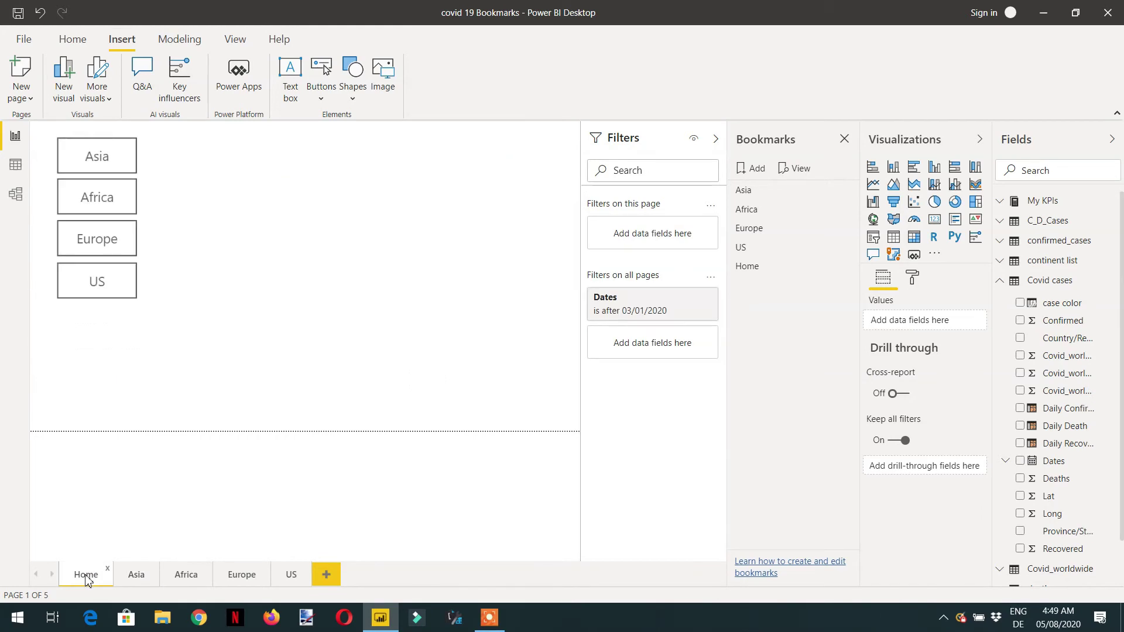
click(186, 576)
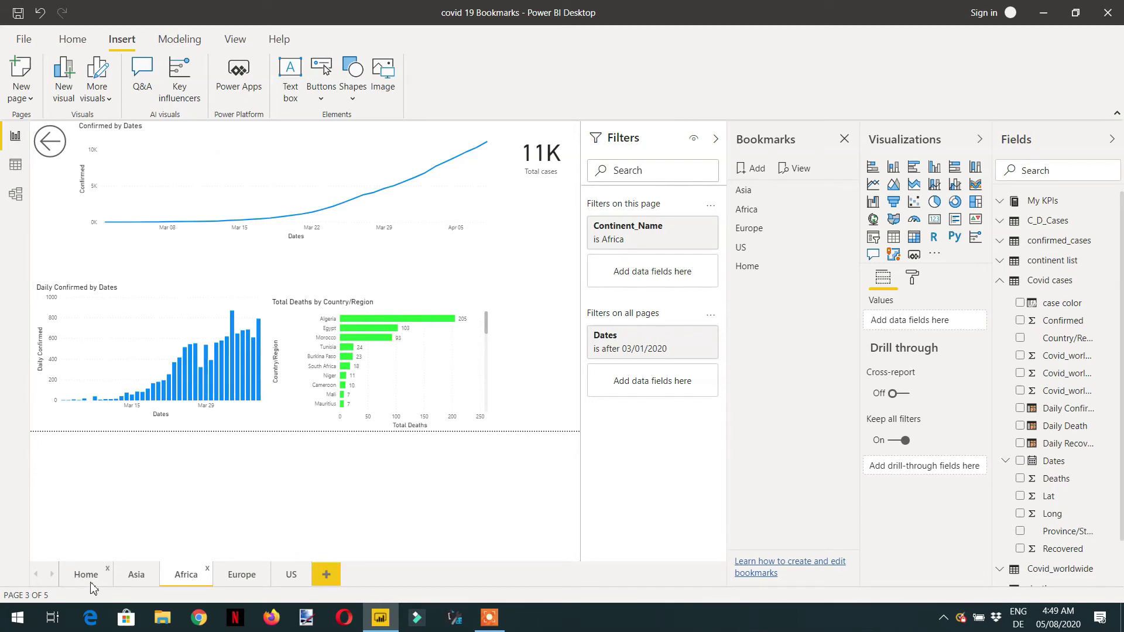
ctrl+click(50, 141)
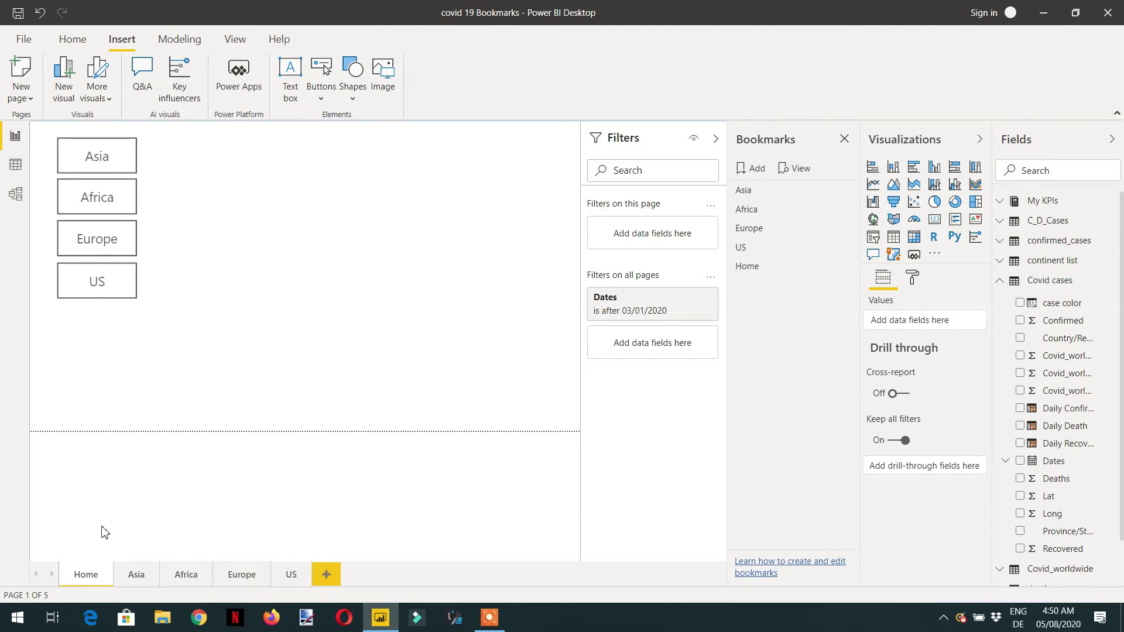
- Change the Asia page's Back button action type to Bookmark and link it to the Home bookmark
click(137, 576)
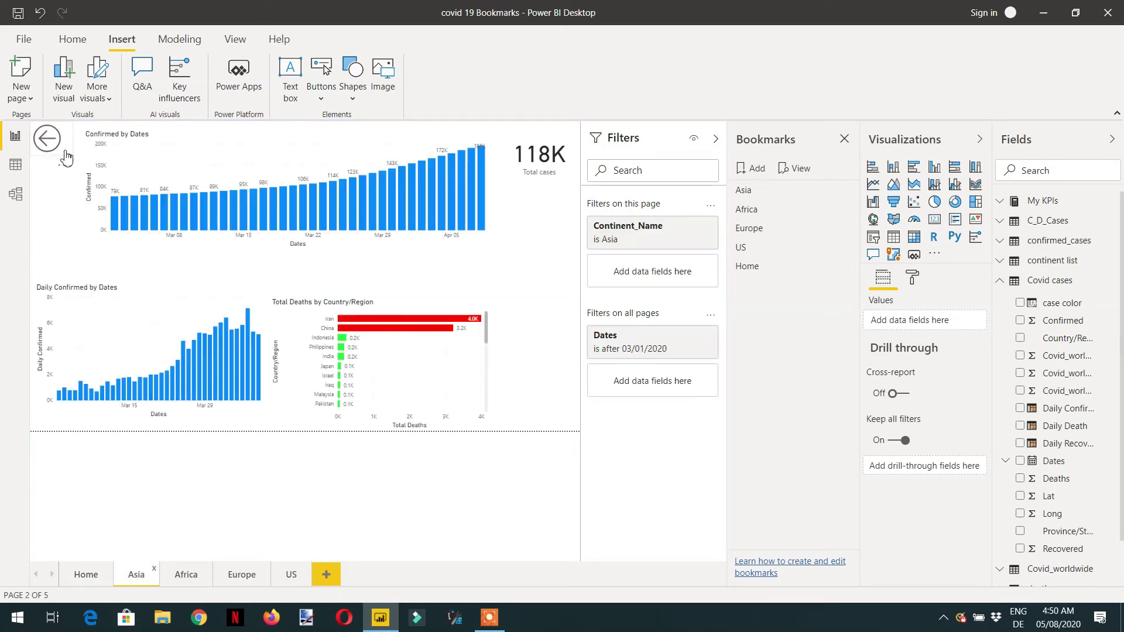
click(65, 151)
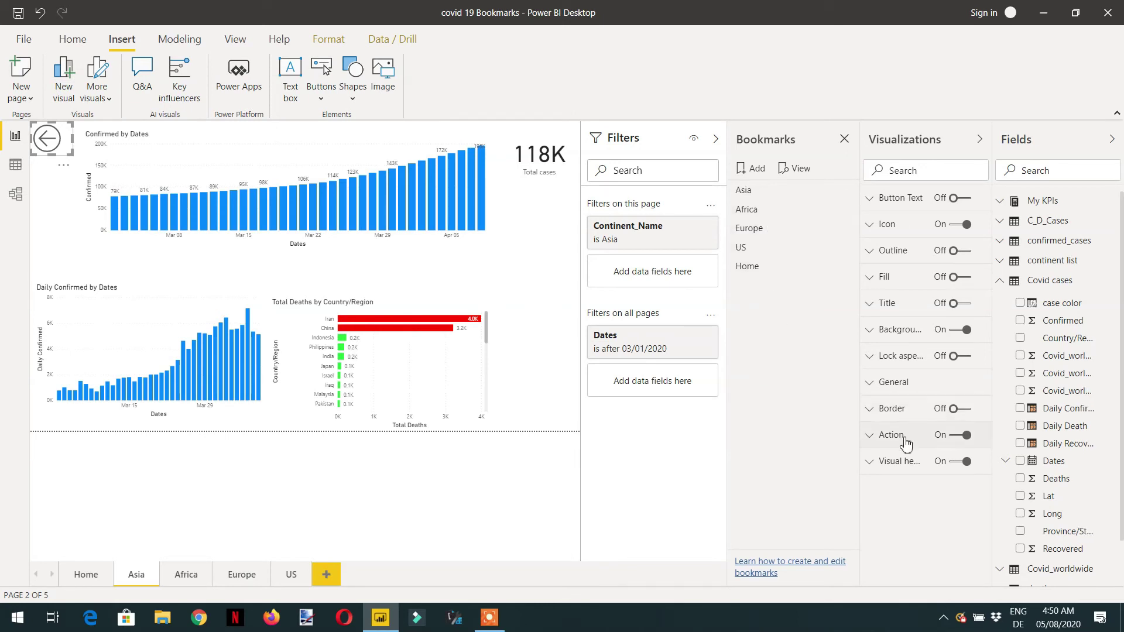
click(873, 440)
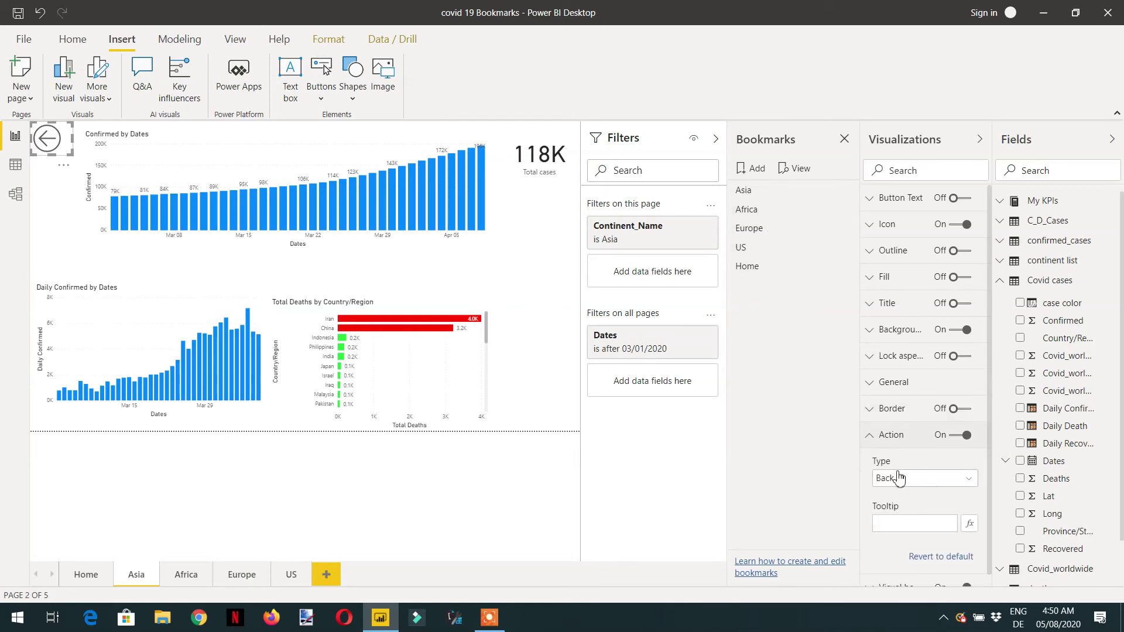
click(927, 482)
click(921, 511)
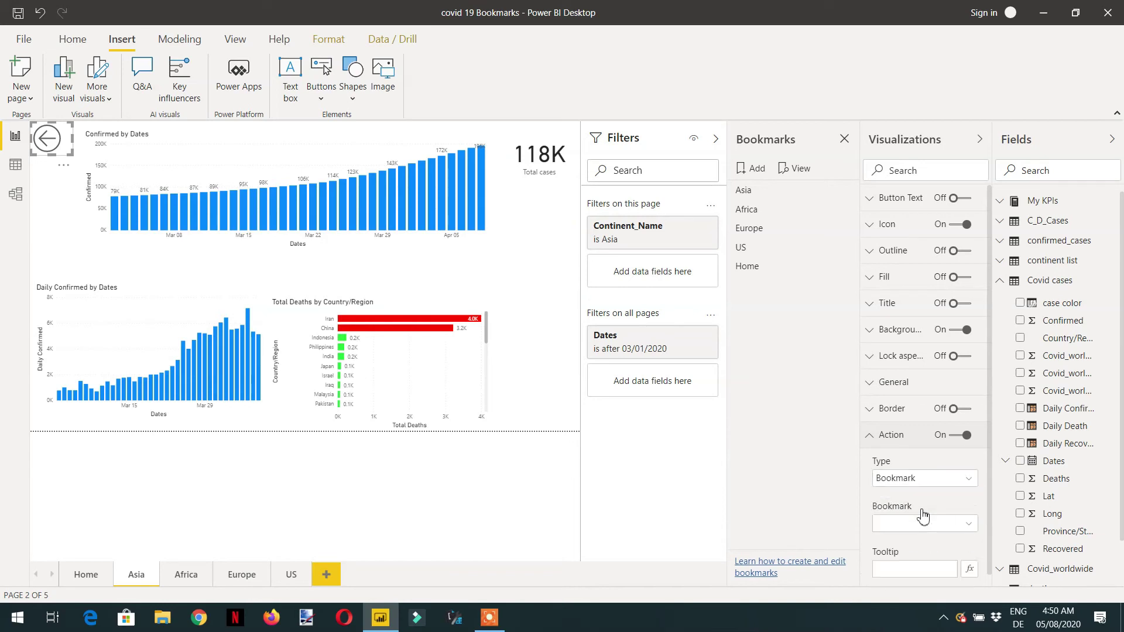
click(926, 527)
click(917, 507)
- Change the Africa page's Back button action type to Bookmark and link it to the Home bookmark
click(189, 580)
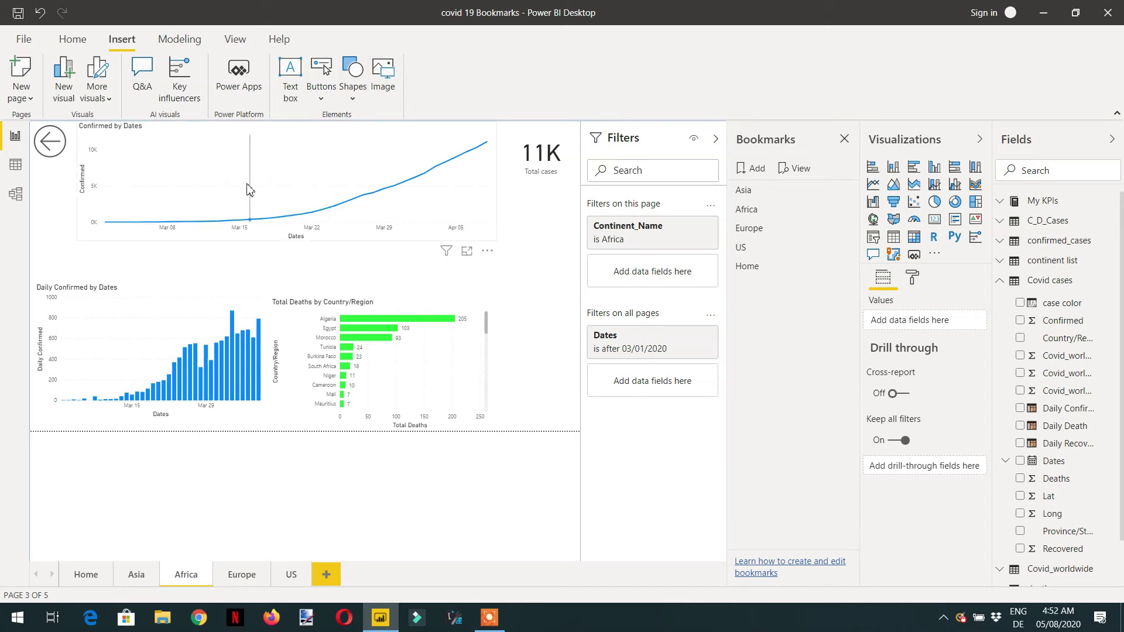
click(65, 159)
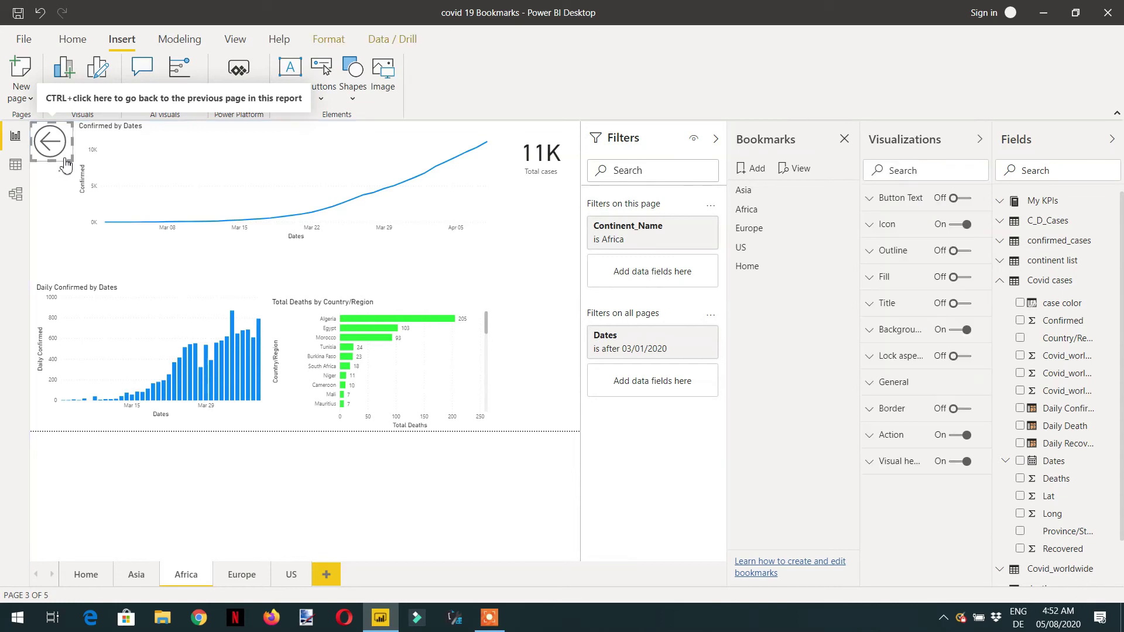
click(868, 436)
click(916, 484)
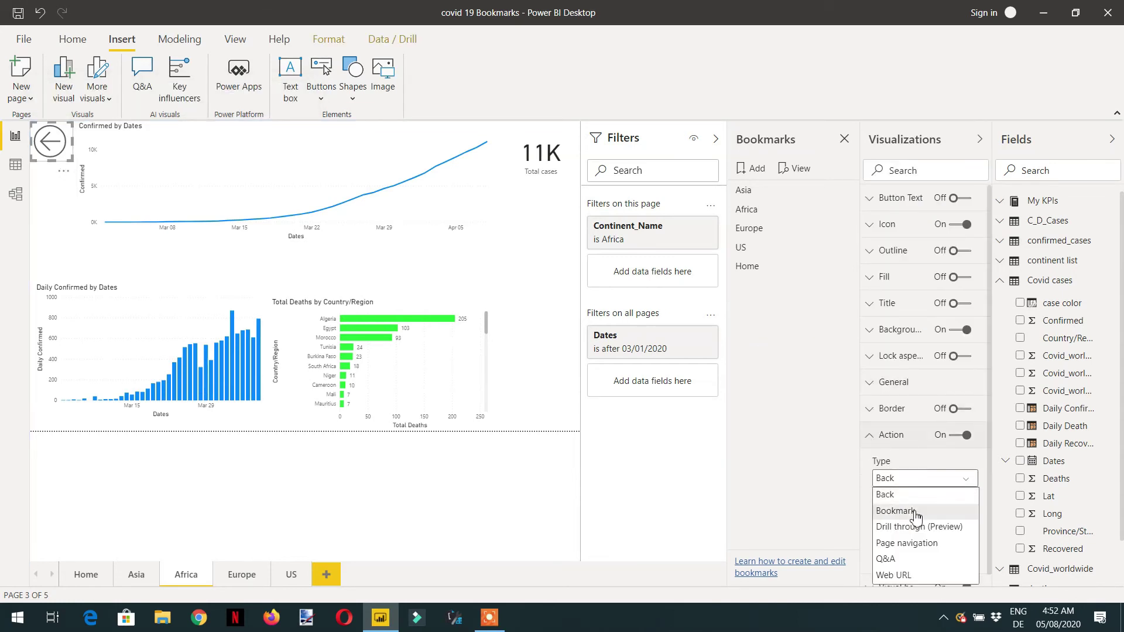
click(919, 509)
click(924, 535)
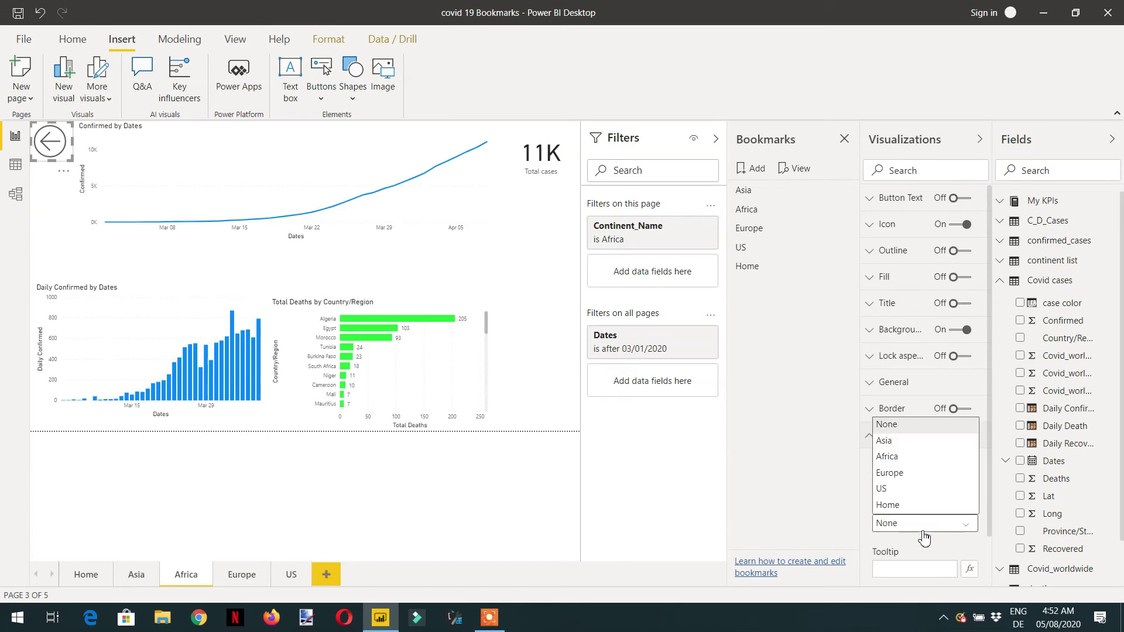
click(907, 507)
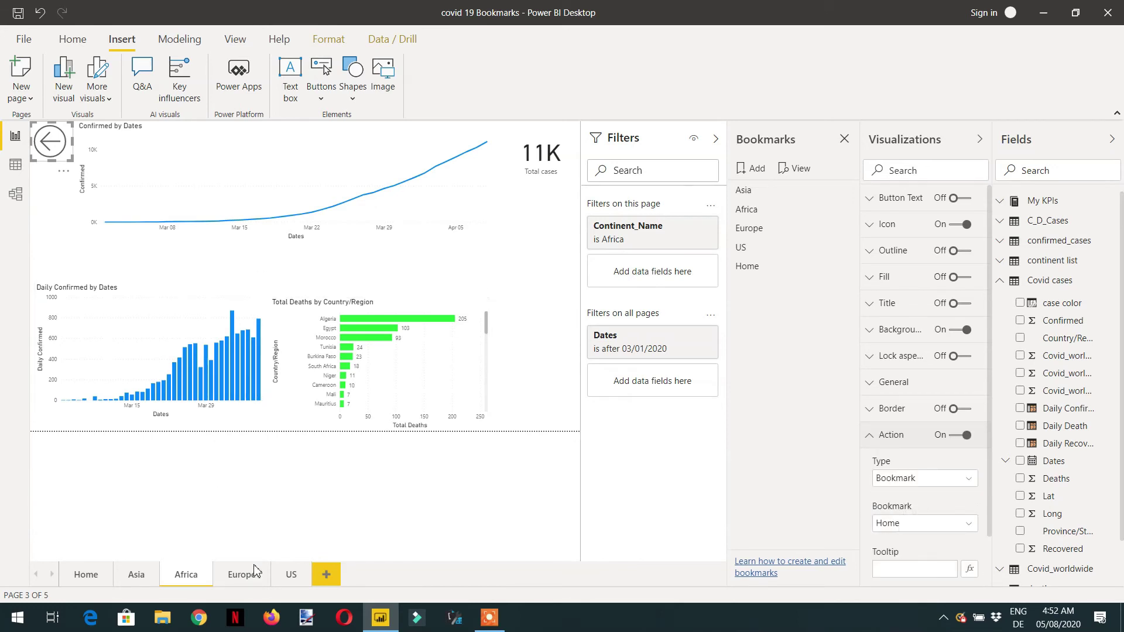
- On the Europe page, narrow the Confirmed by Dates chart from its left edge to make room for a button
click(243, 581)
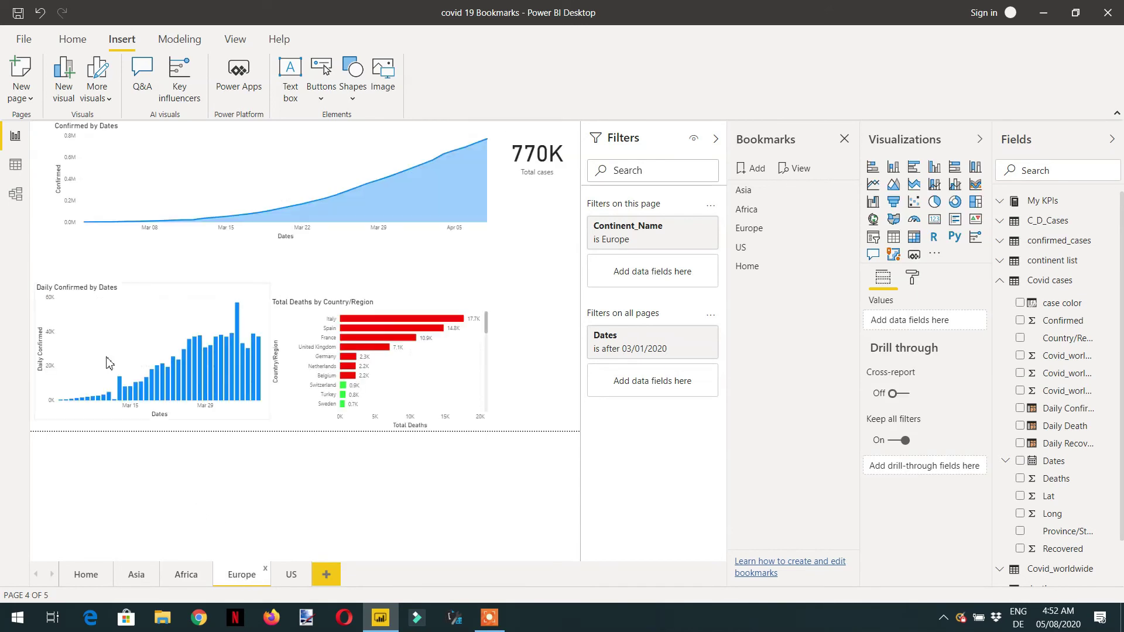
click(58, 170)
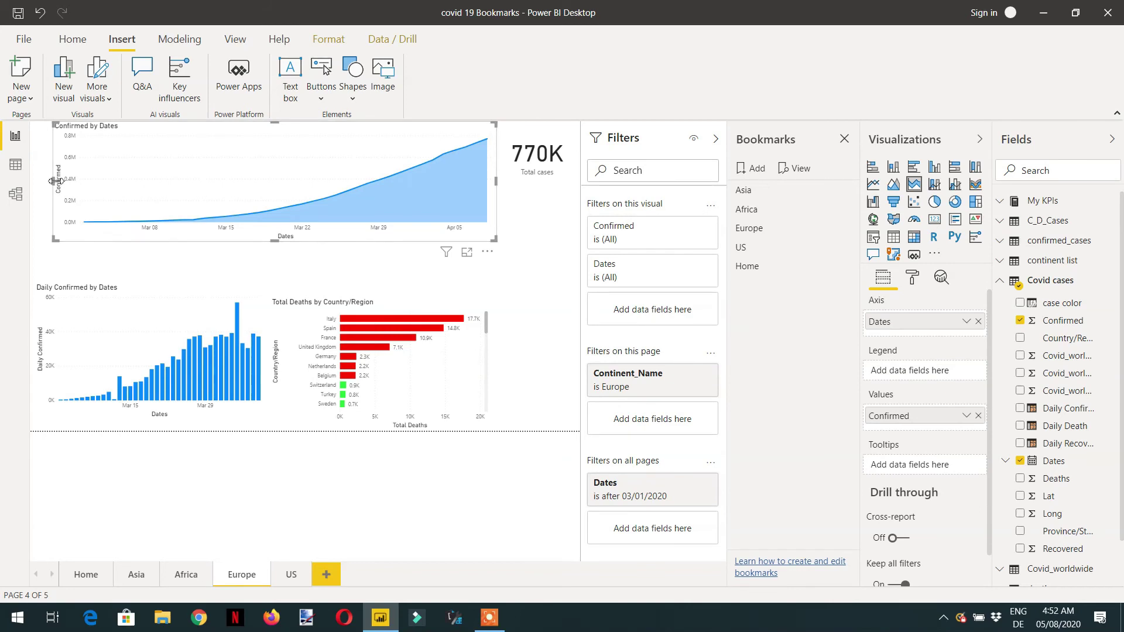
drag(55, 182, 72, 181)
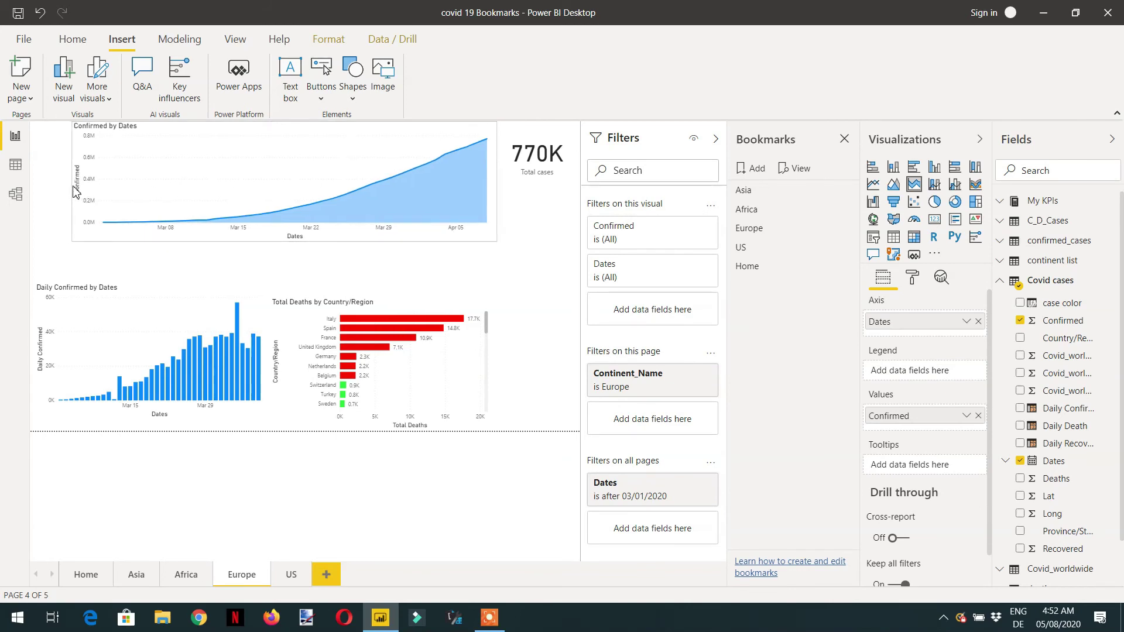
- Insert a blank button on the Europe page, enlarge it downward, label it Home at 17 pt, and enable its on-hover fill
click(321, 101)
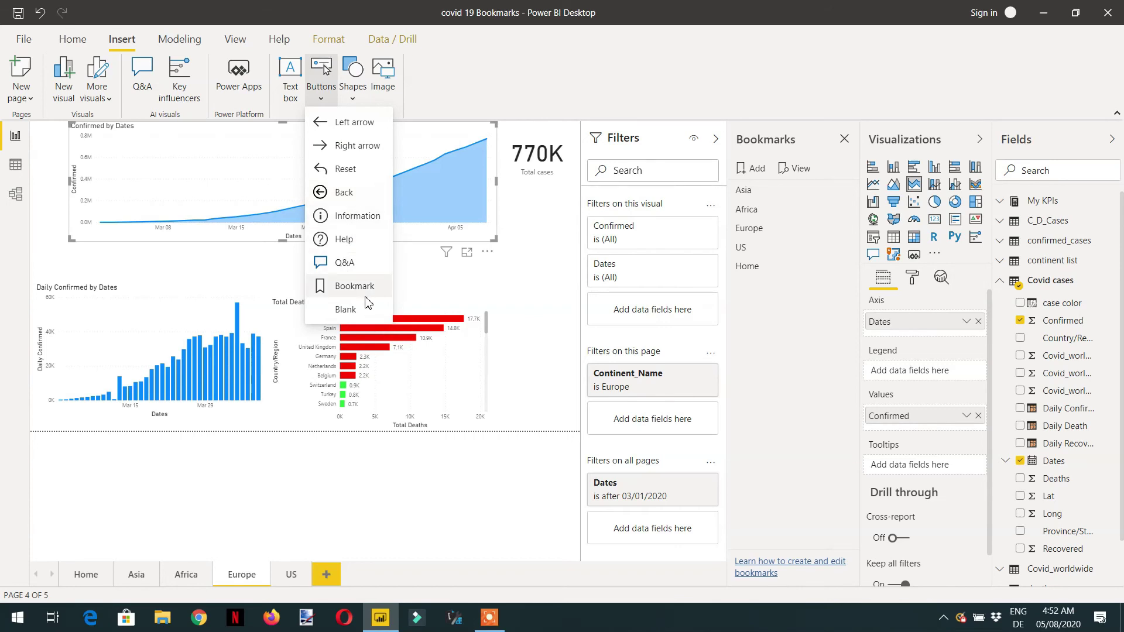
click(353, 312)
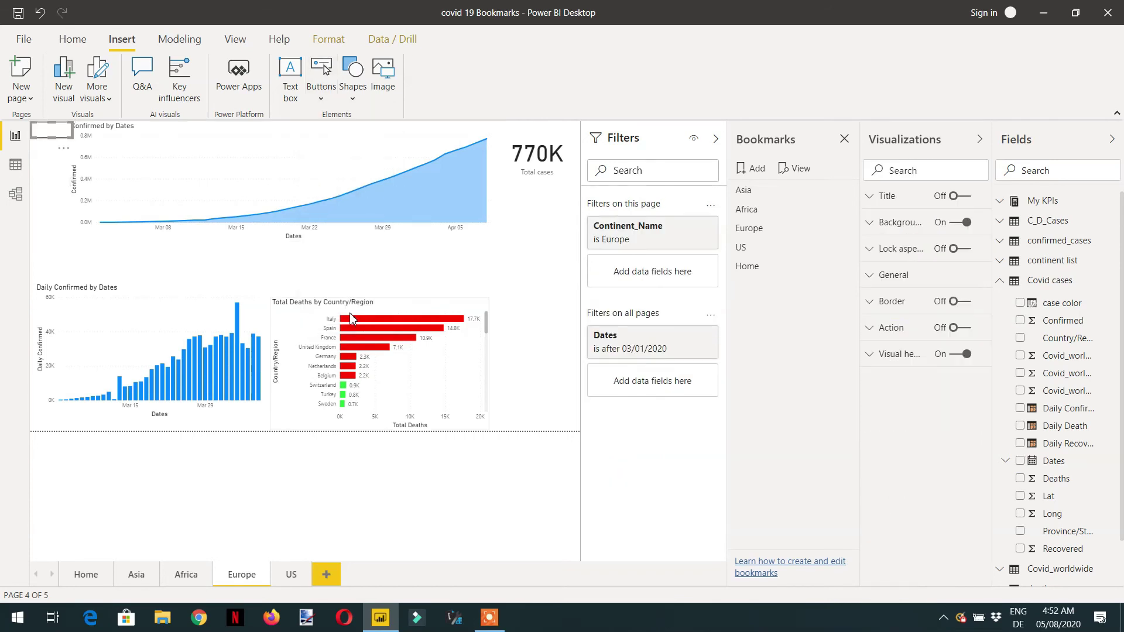
drag(53, 146, 52, 155)
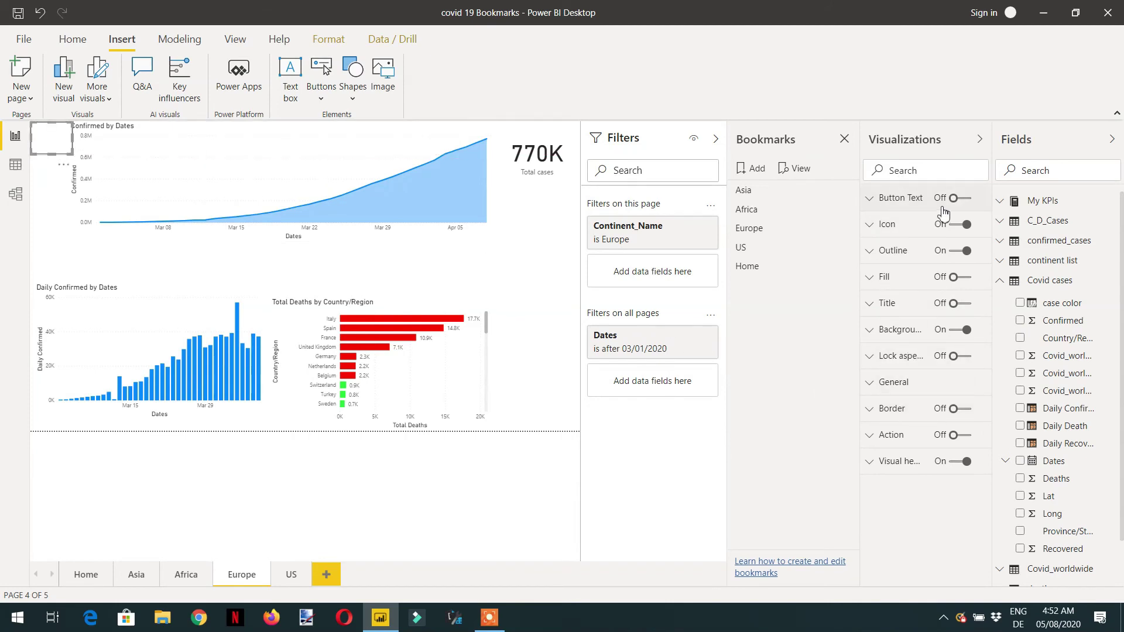
click(959, 199)
click(872, 201)
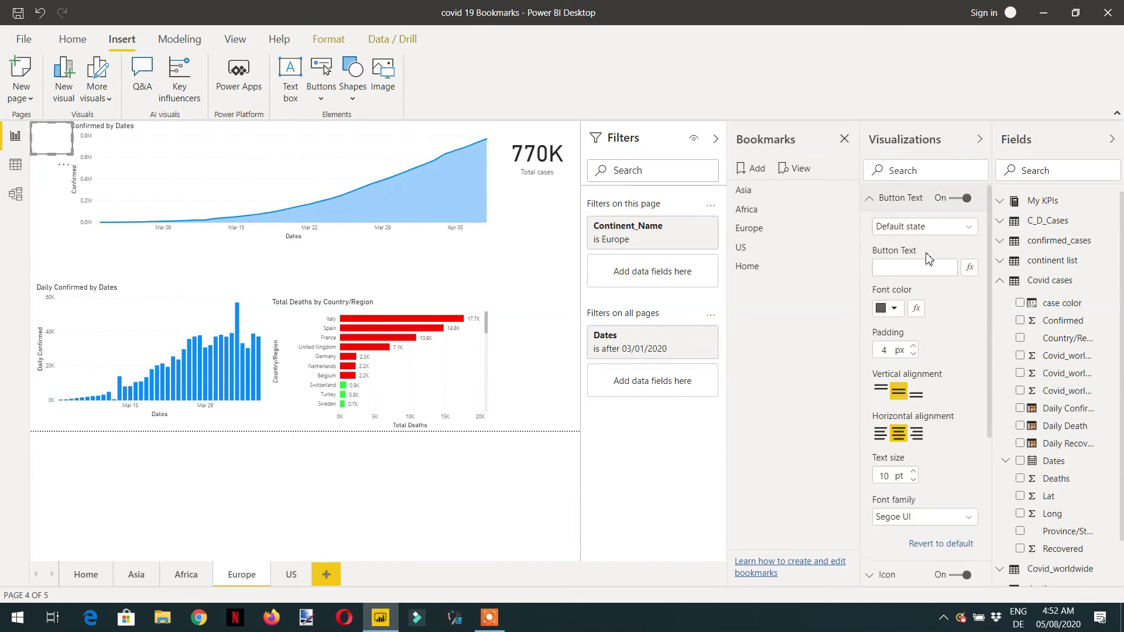
click(919, 269)
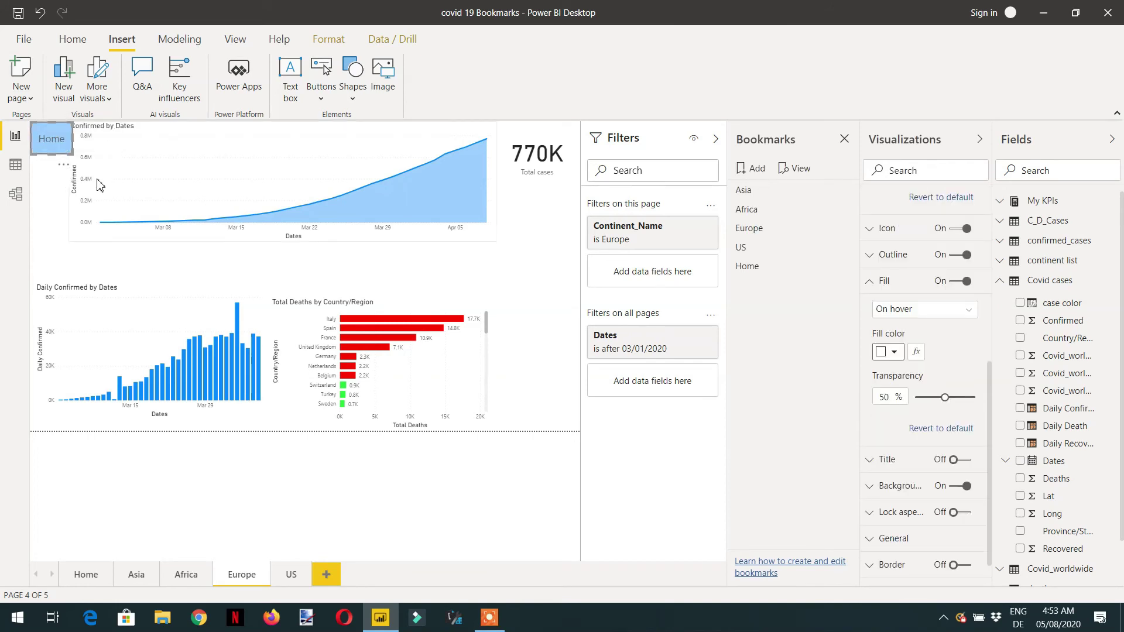
- Narrow the Confirmed by Dates chart further from its left edge to leave a gap beside the Home button
click(79, 187)
drag(70, 181, 85, 181)
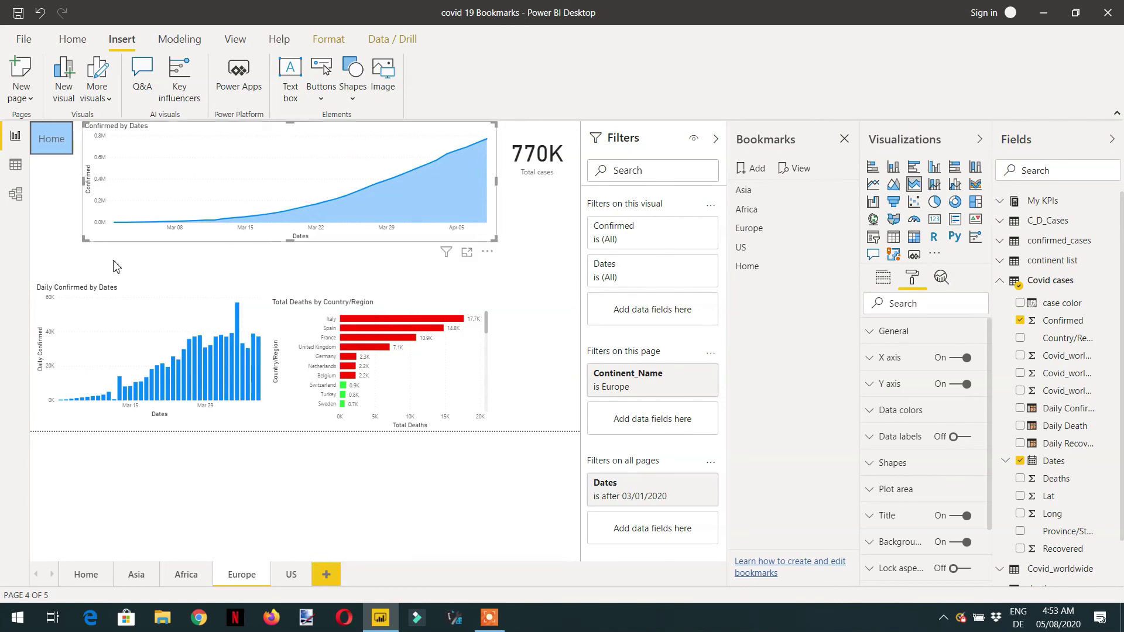
- Turn on the Europe page's Home button action, set its type to Bookmark and link it to the Home bookmark
click(58, 147)
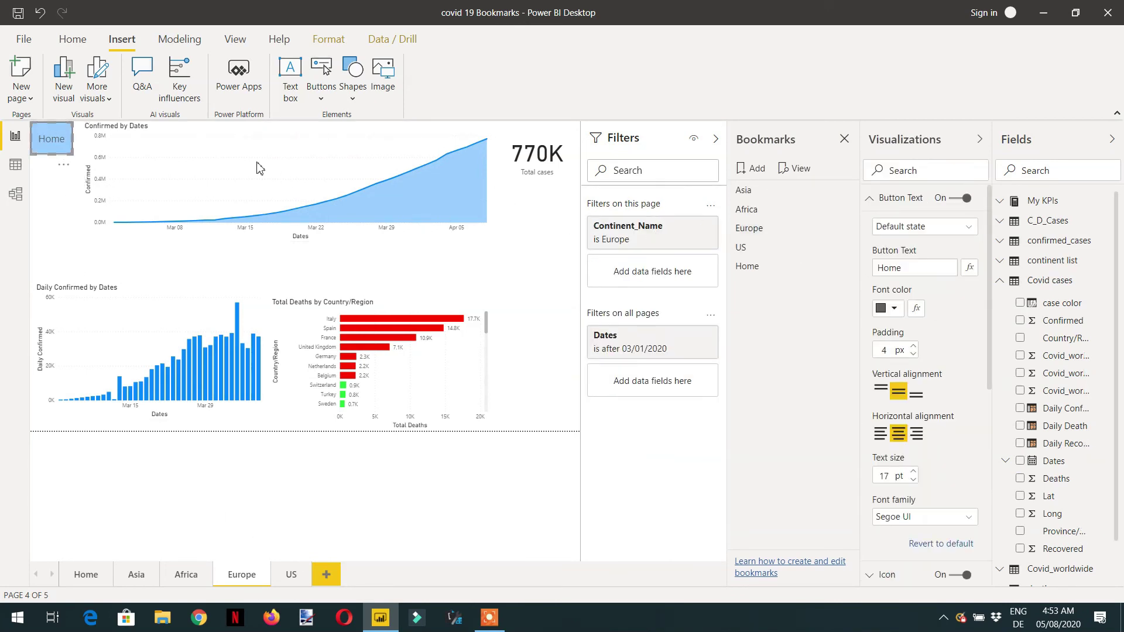
click(47, 143)
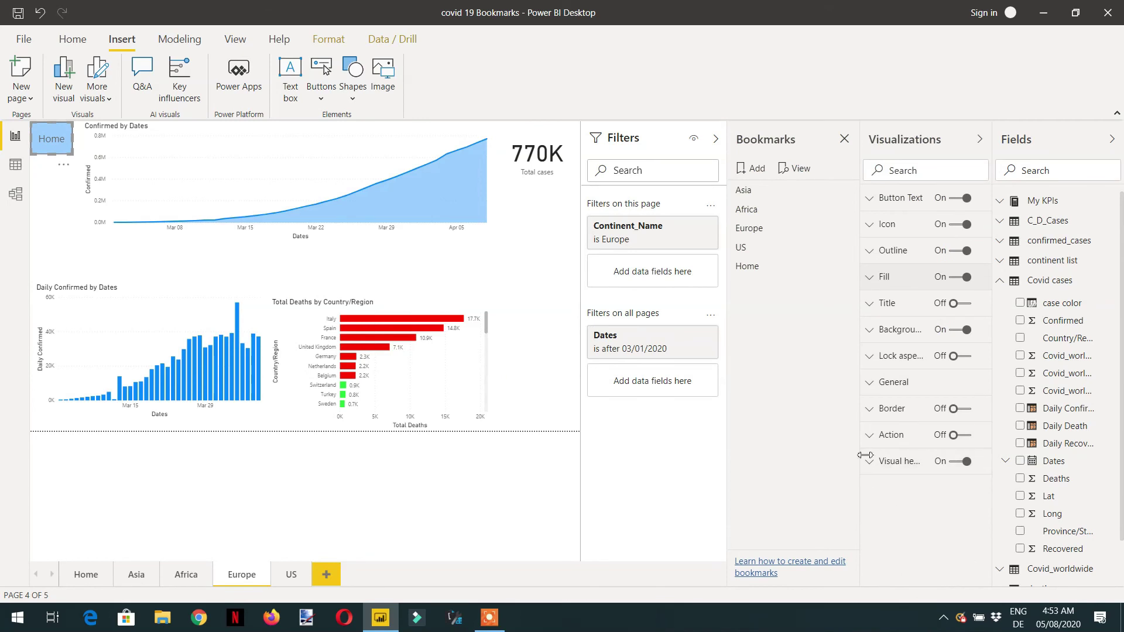
click(883, 442)
click(912, 467)
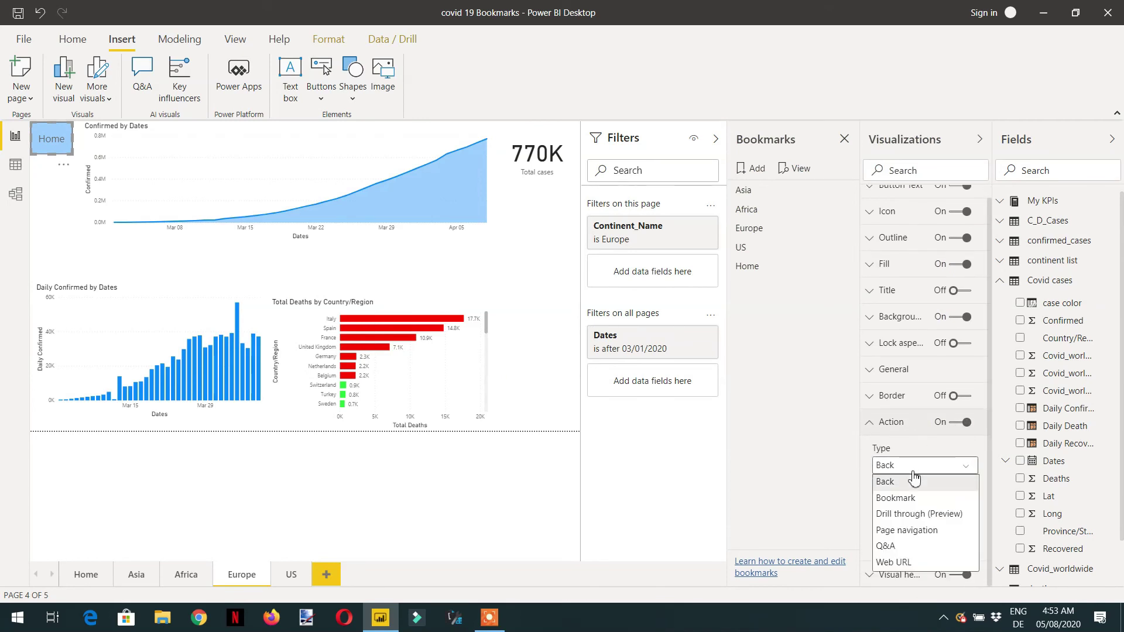
click(916, 498)
click(908, 519)
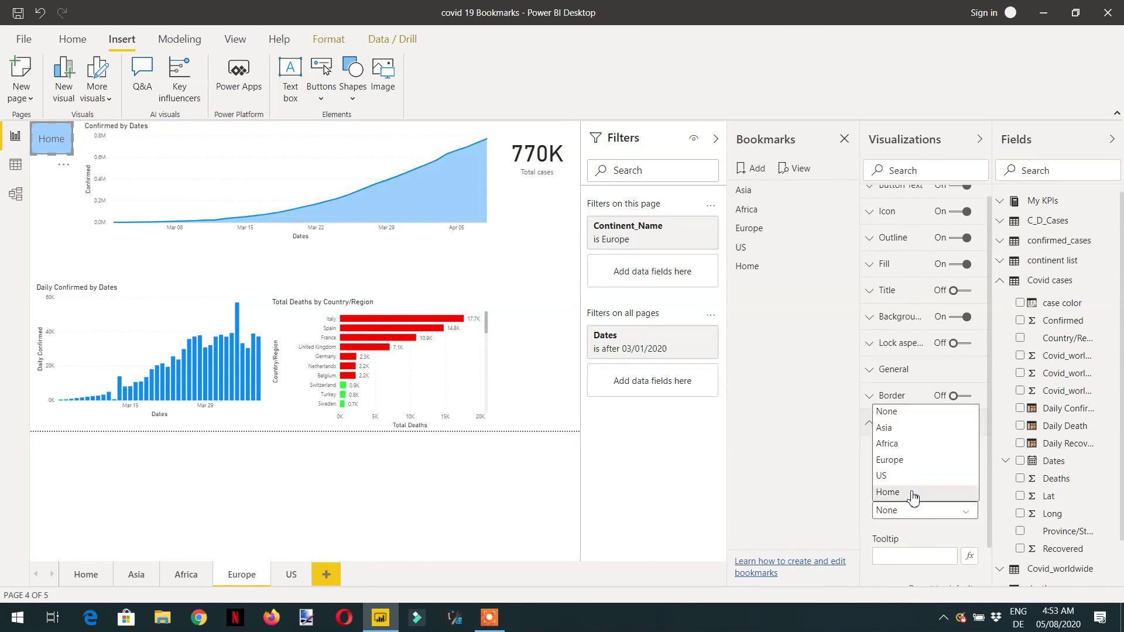
click(907, 491)
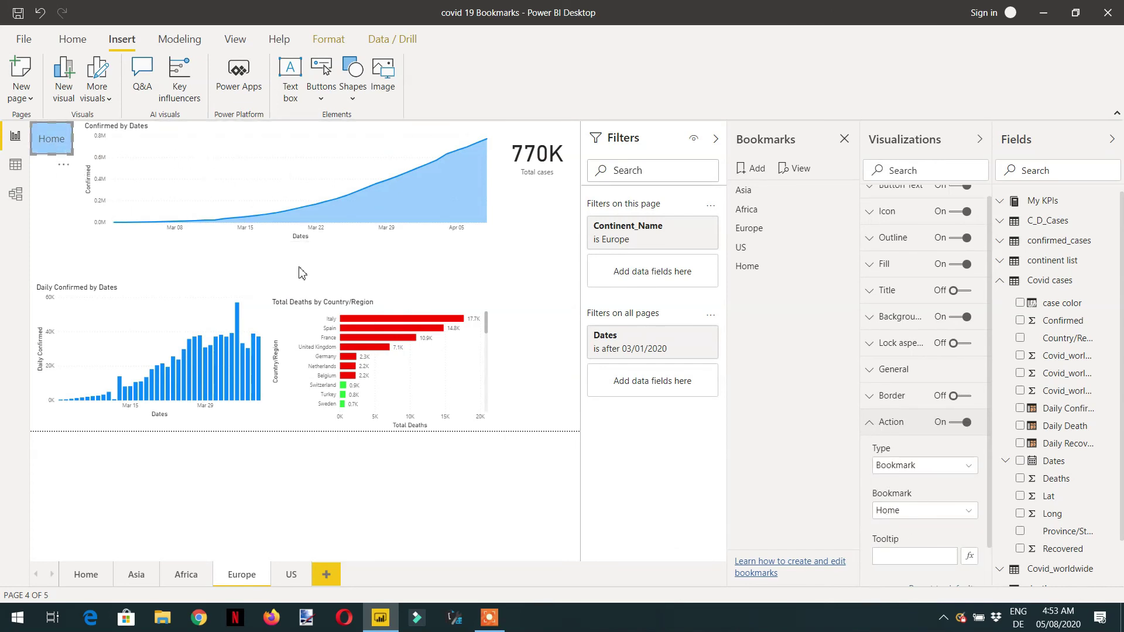
- On the US page, change the Back button's action type to Bookmark and link it to the Home bookmark
click(291, 575)
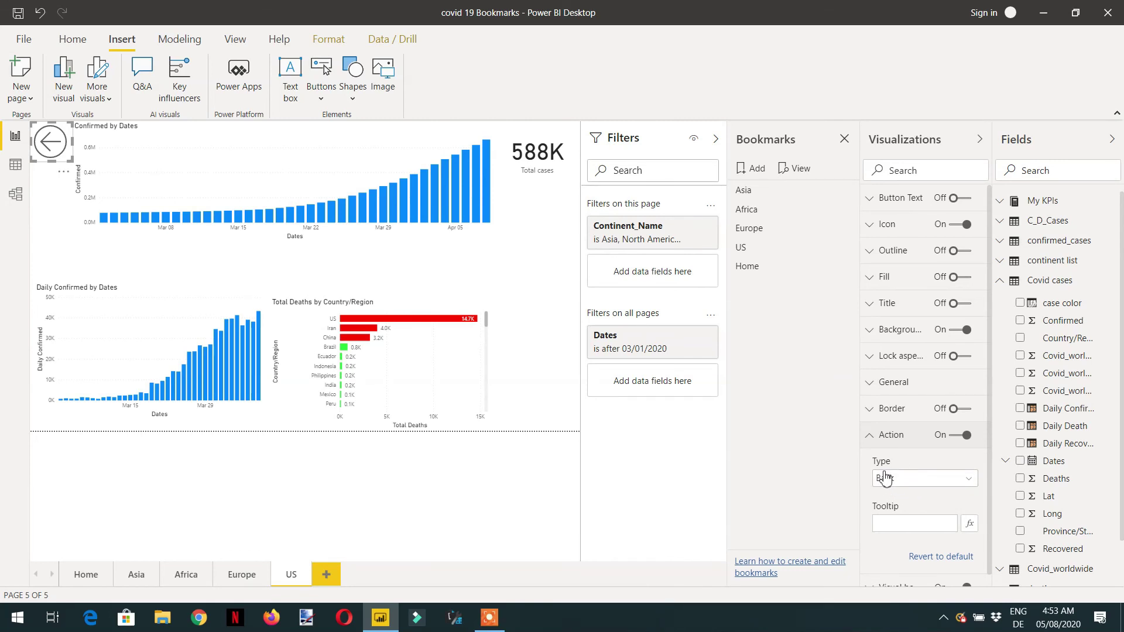
click(969, 487)
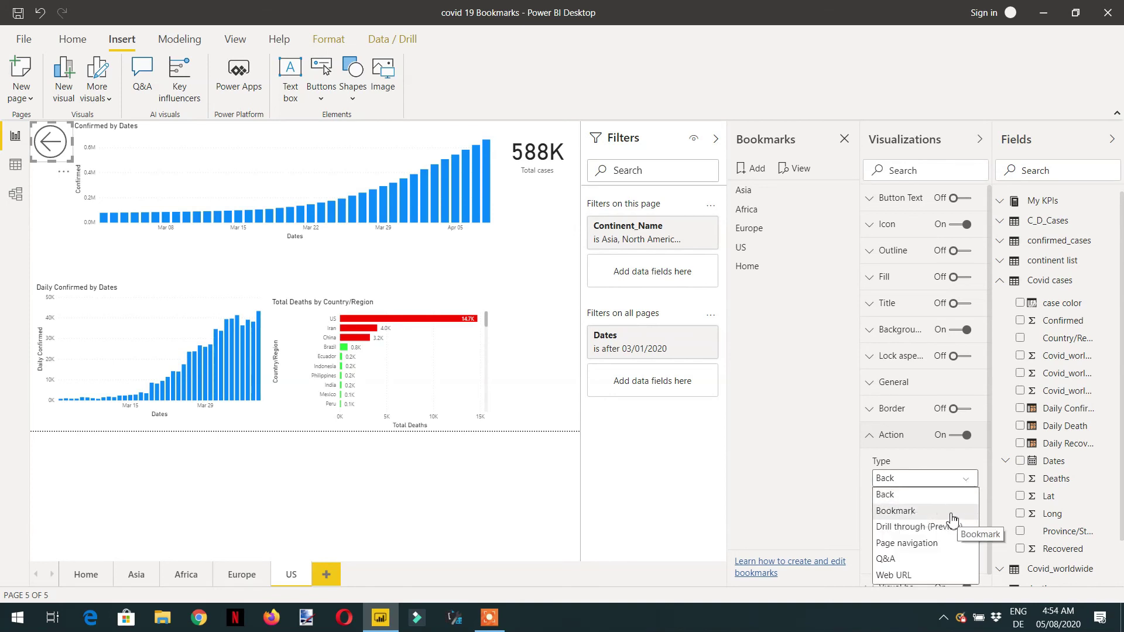
click(914, 513)
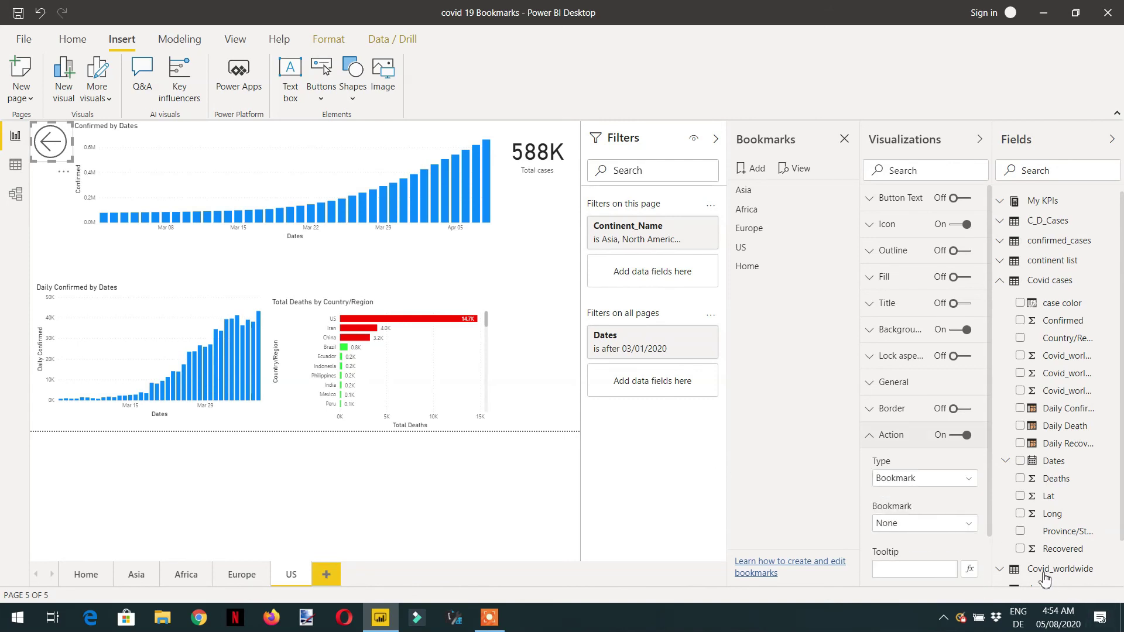
click(920, 527)
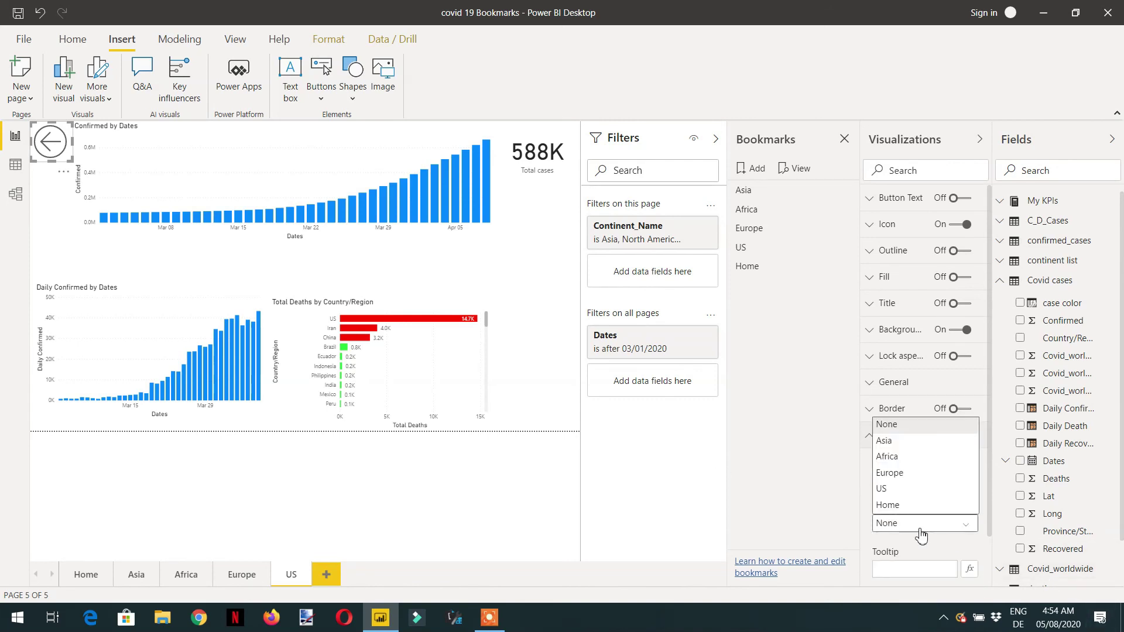
click(894, 507)
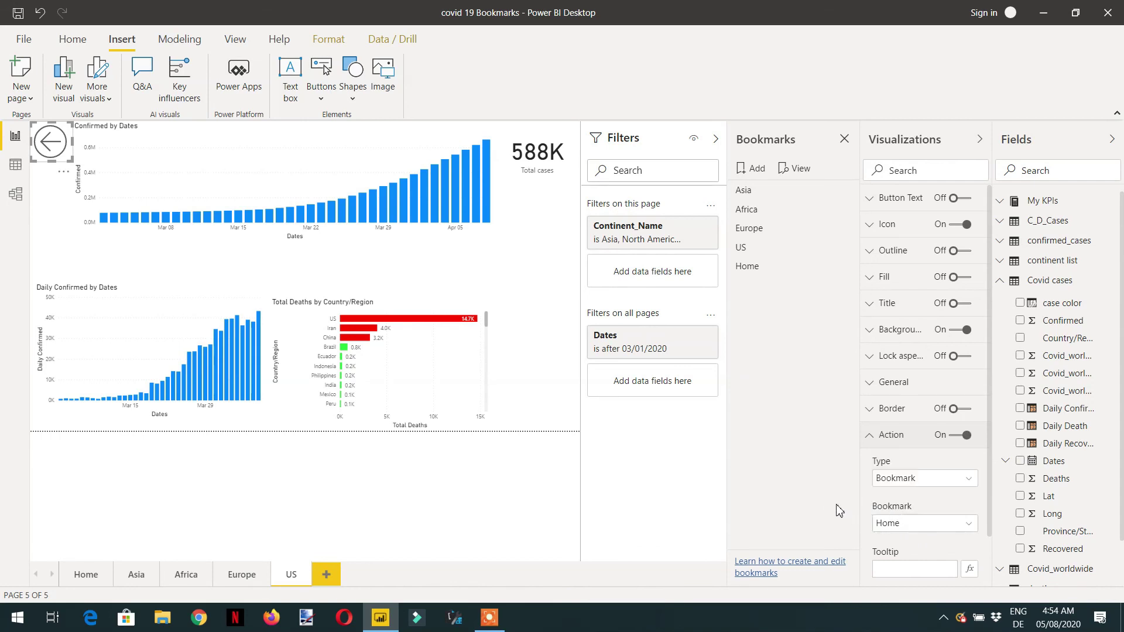
- From the Home page, test the Europe and US buttons and each region page's button that leads back to Home
click(86, 576)
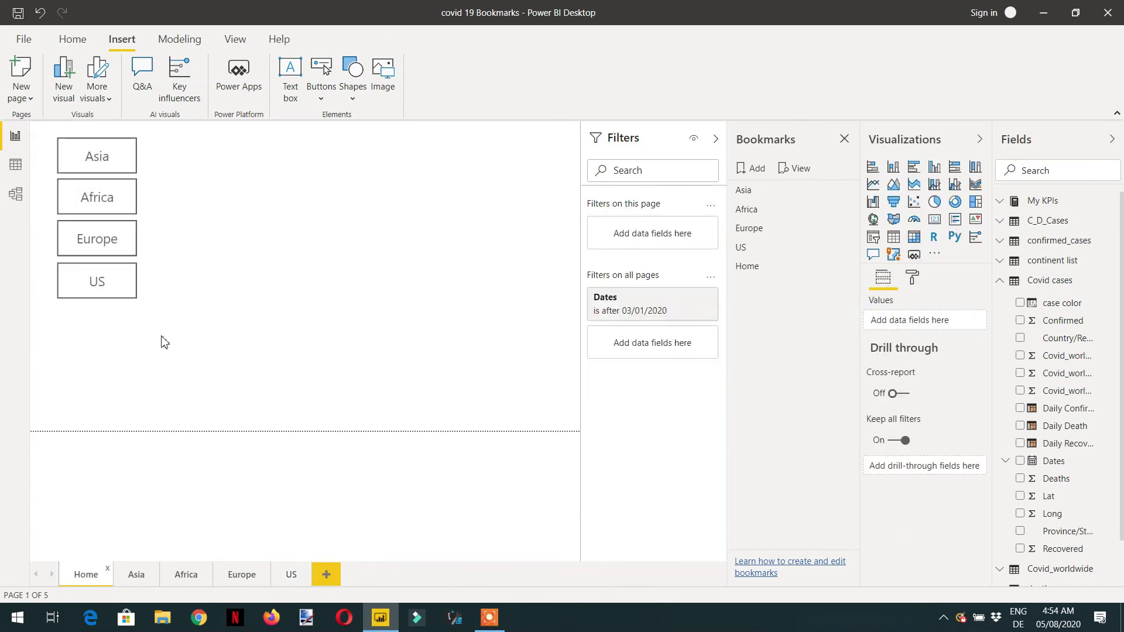
ctrl+click(80, 246)
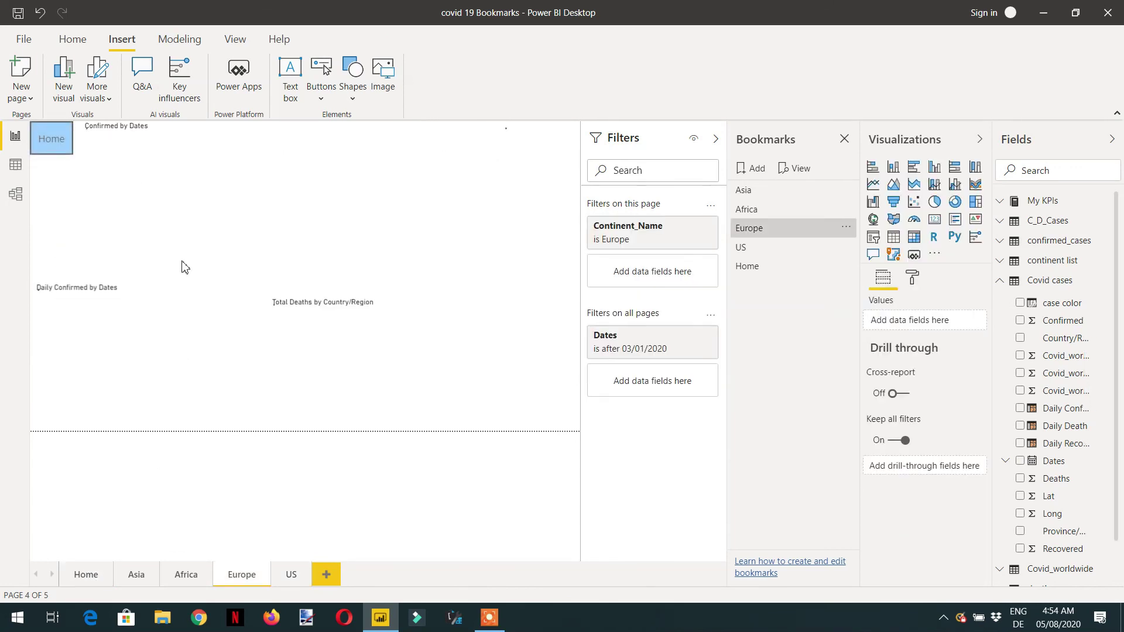
ctrl+click(55, 151)
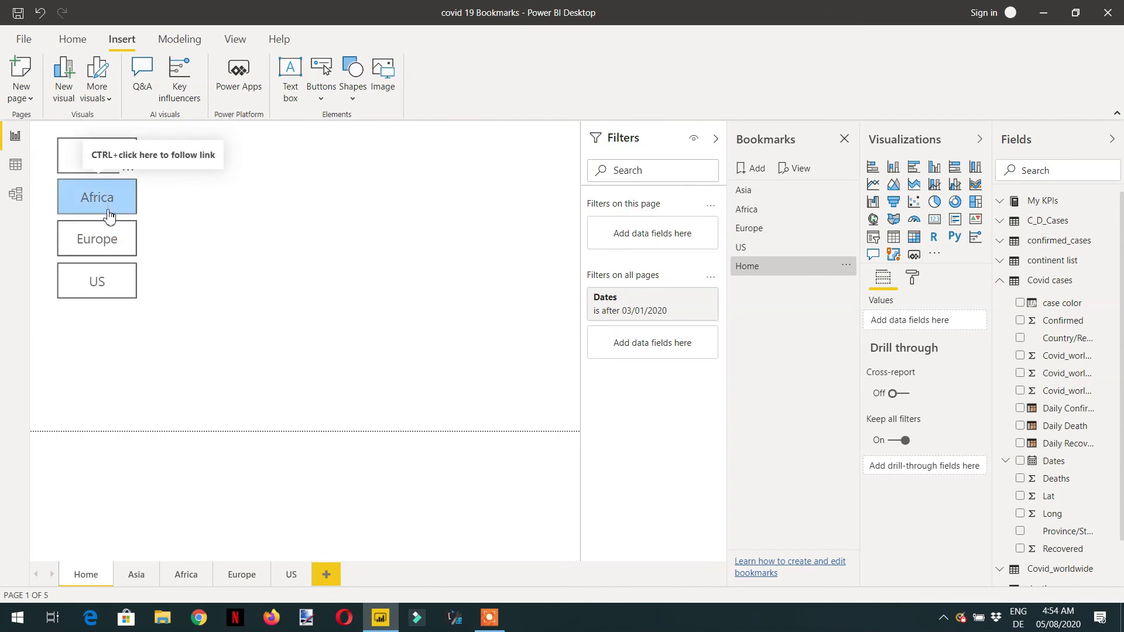
ctrl+click(115, 291)
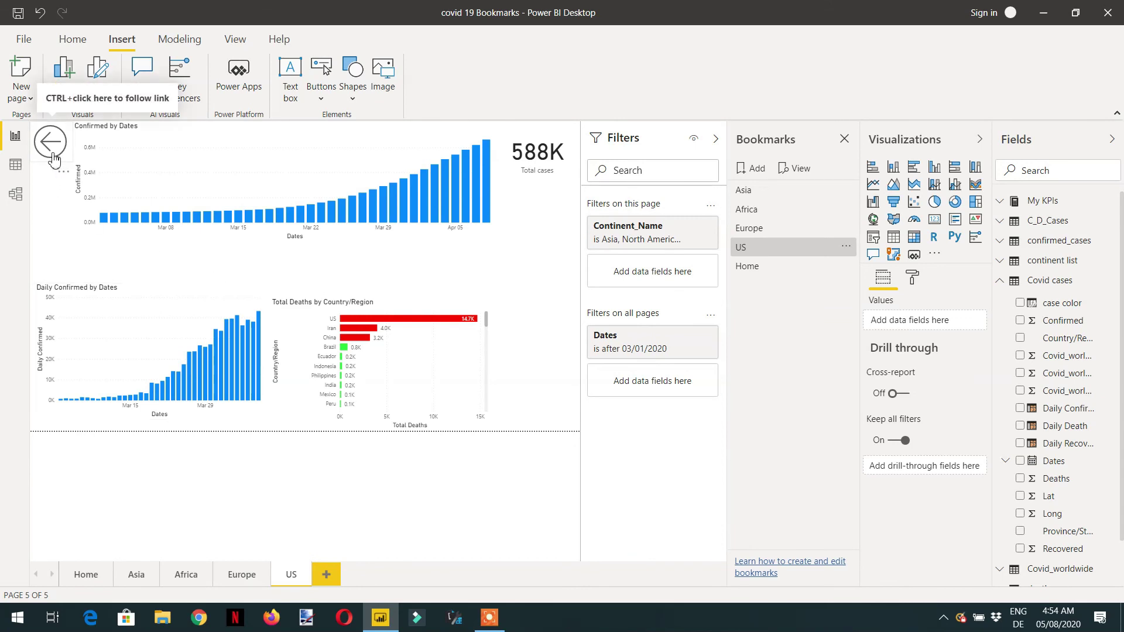
ctrl+click(54, 159)
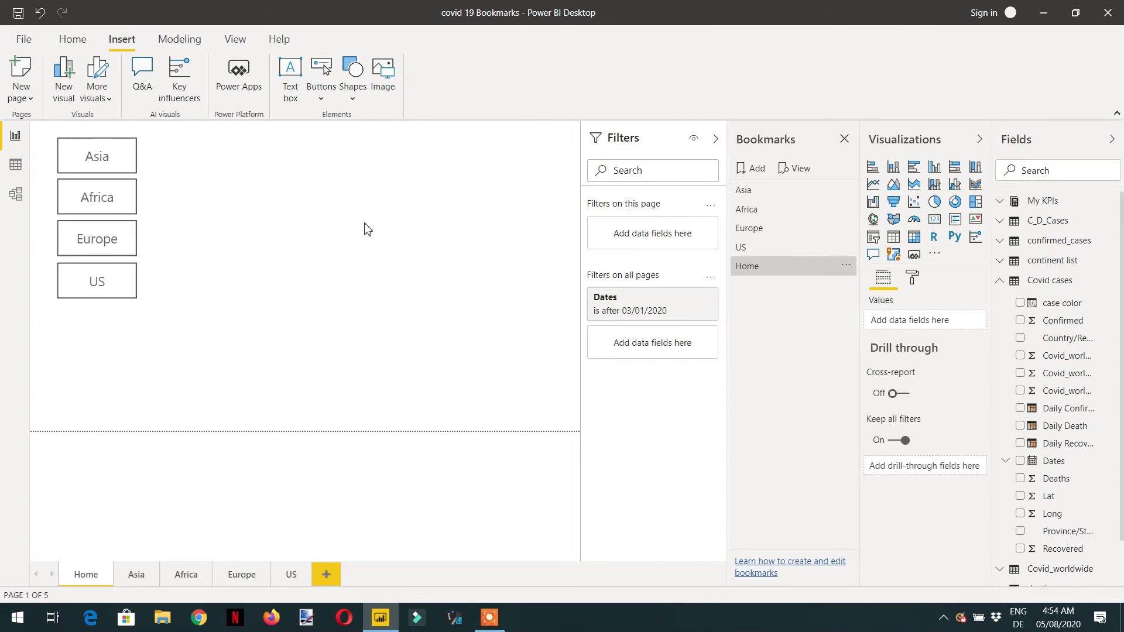
- Open the Asia page to review its layout and Back button
click(138, 576)
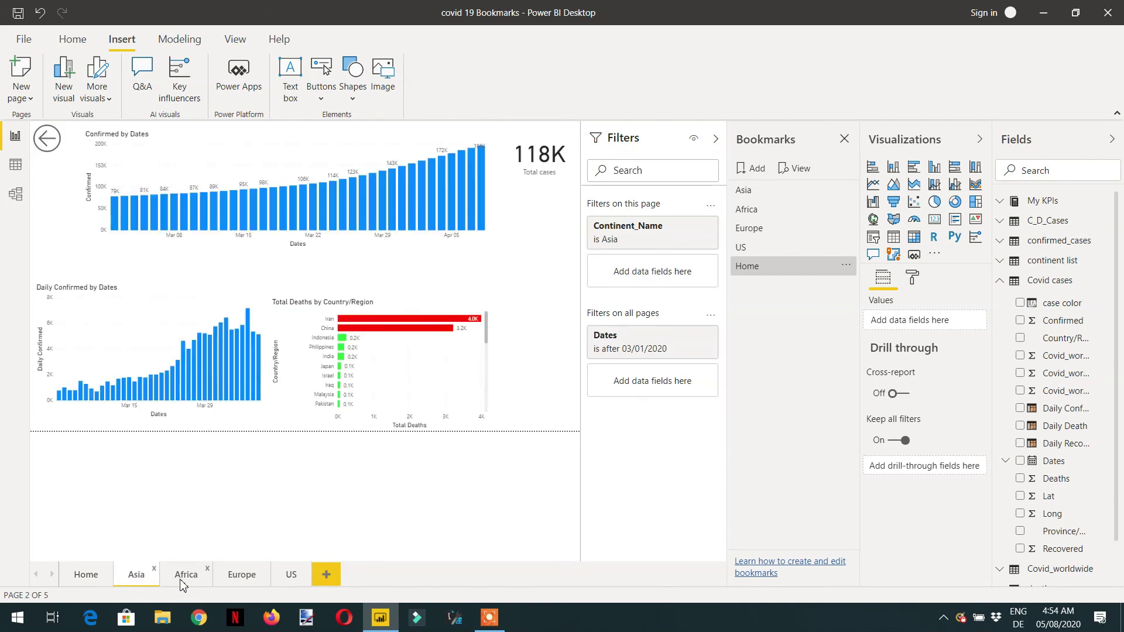